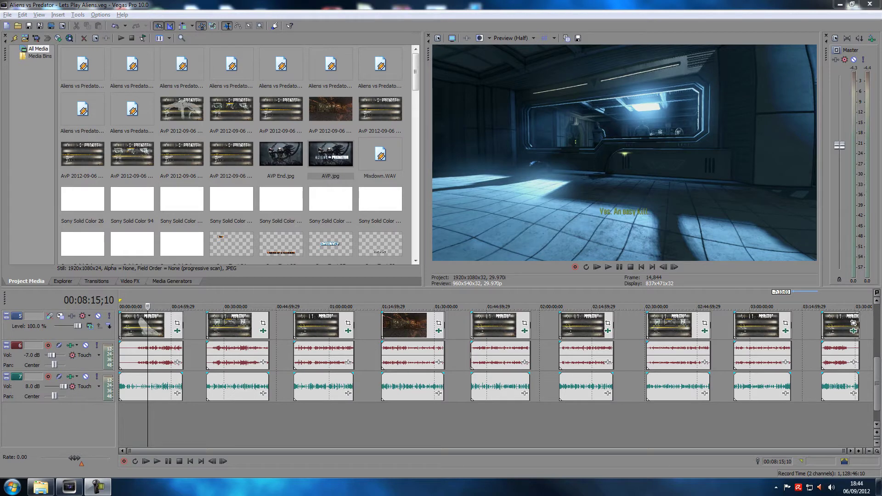
# Check where the first episode ends and preview its end screen on the timeline.
pyautogui.click(195, 415)
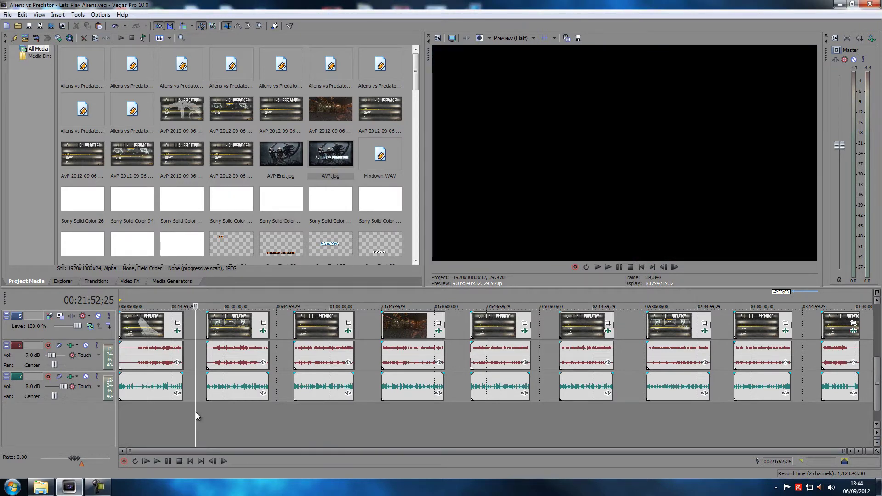
pyautogui.click(150, 417)
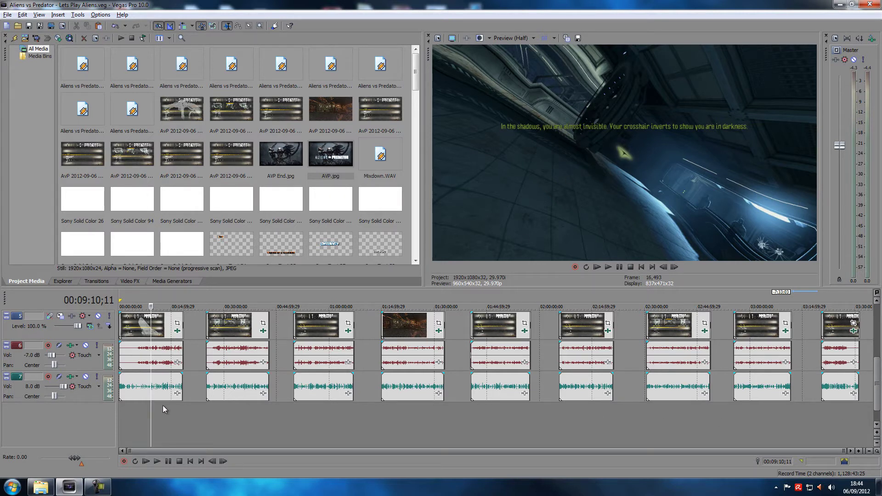
pyautogui.click(189, 417)
pyautogui.click(183, 422)
pyautogui.scroll(8, 336, 425)
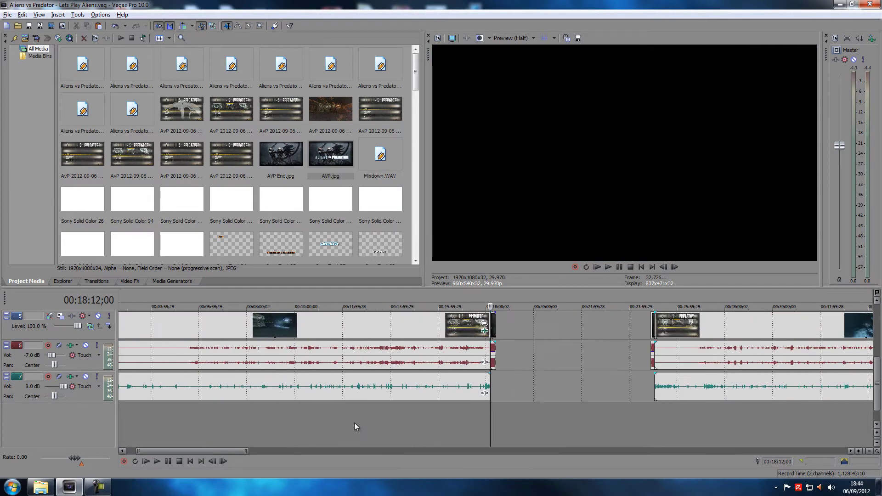
pyautogui.scroll(3, 513, 414)
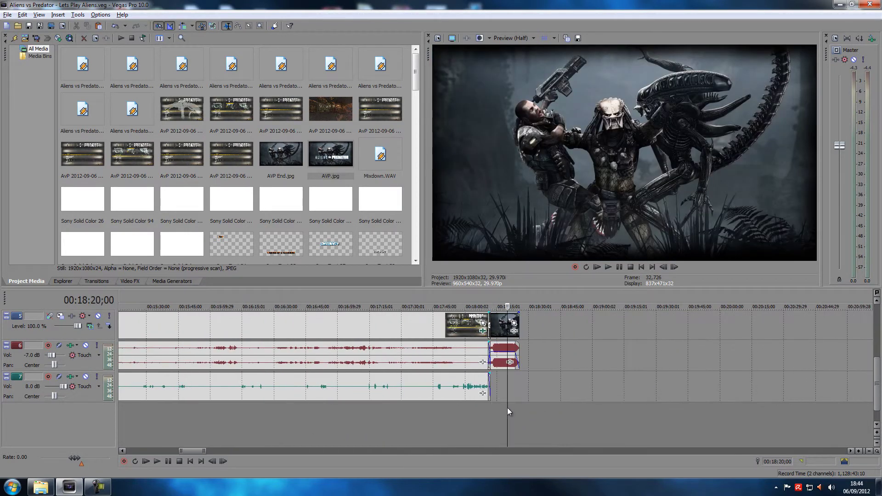
pyautogui.click(508, 407)
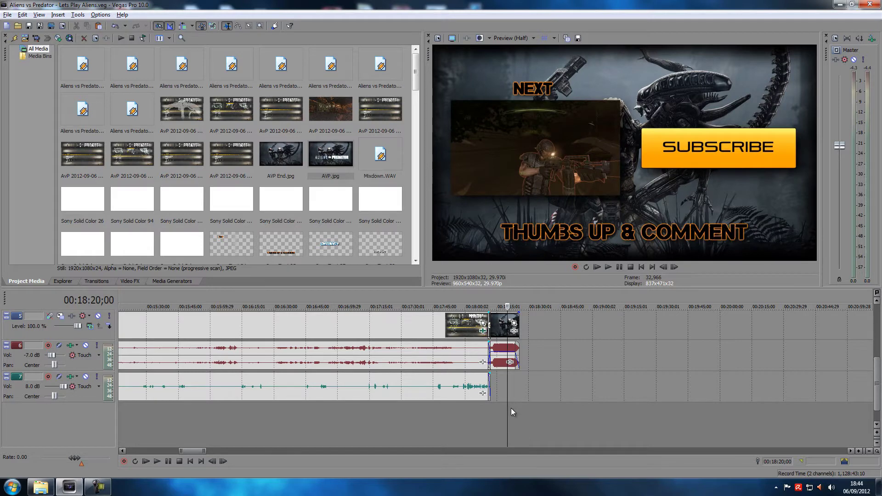
pyautogui.scroll(-15, 510, 407)
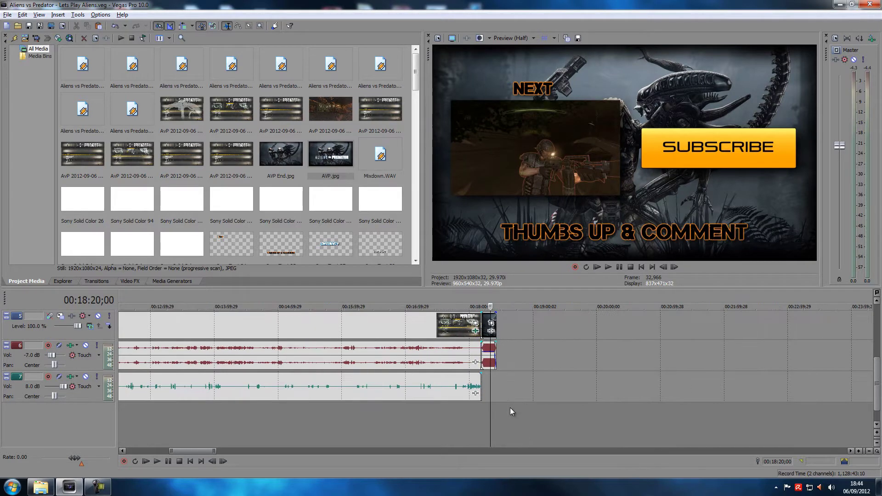
pyautogui.scroll(-2, 514, 413)
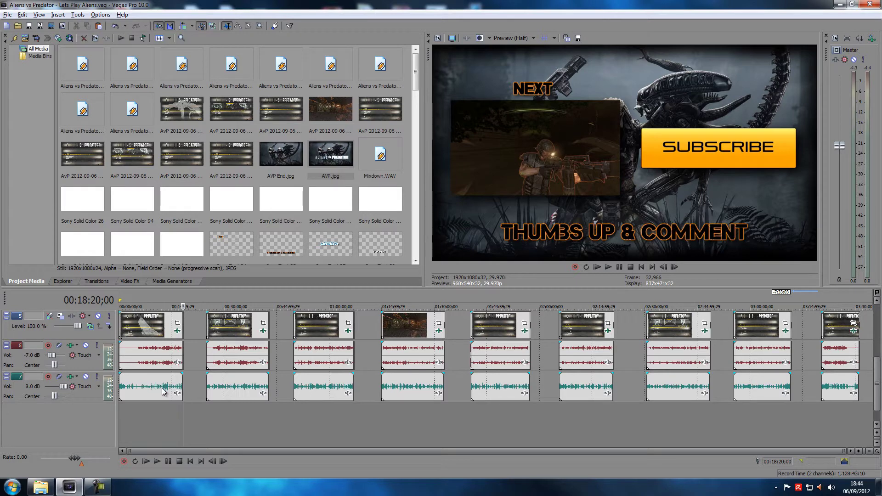
pyautogui.click(147, 417)
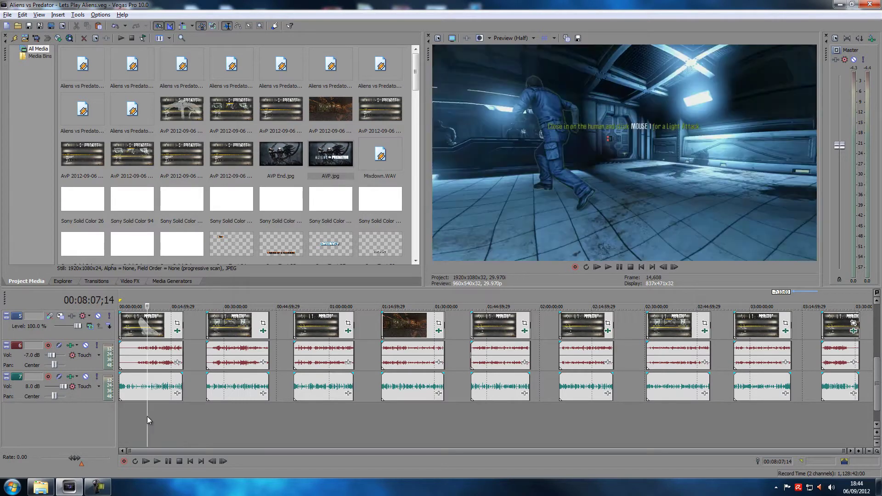
pyautogui.scroll(2, 150, 416)
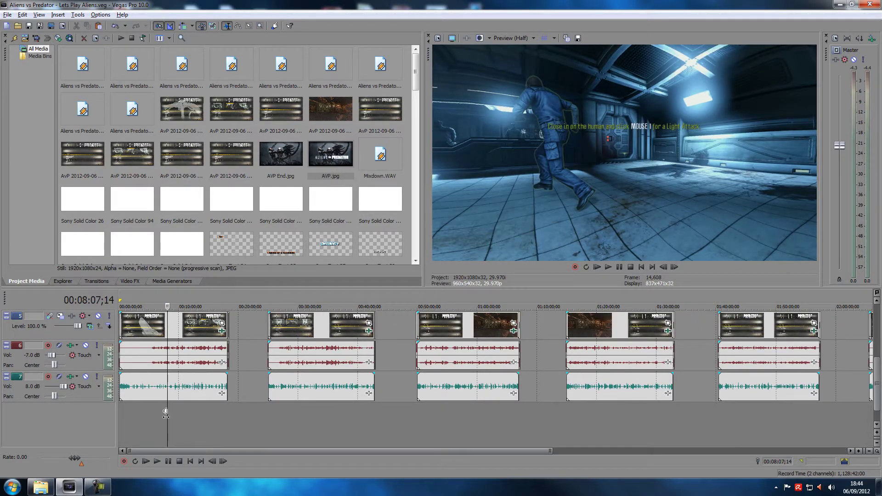
pyautogui.scroll(4, 167, 411)
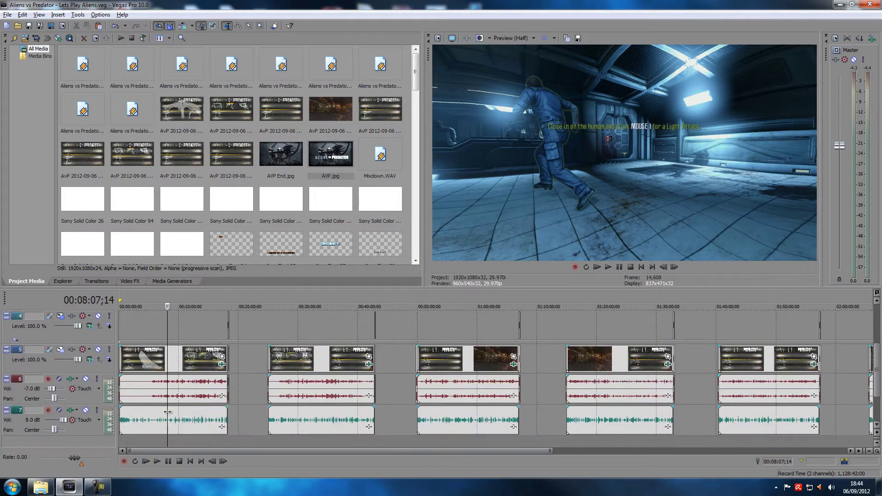
pyautogui.scroll(-3, 168, 411)
pyautogui.scroll(3, 171, 408)
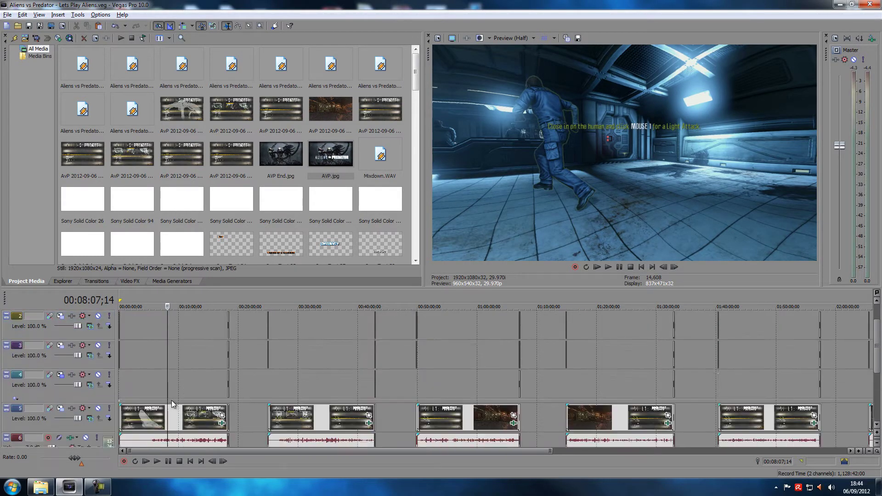
pyautogui.scroll(-3, 173, 398)
pyautogui.scroll(3, 173, 397)
pyautogui.scroll(-3, 171, 398)
pyautogui.scroll(3, 170, 396)
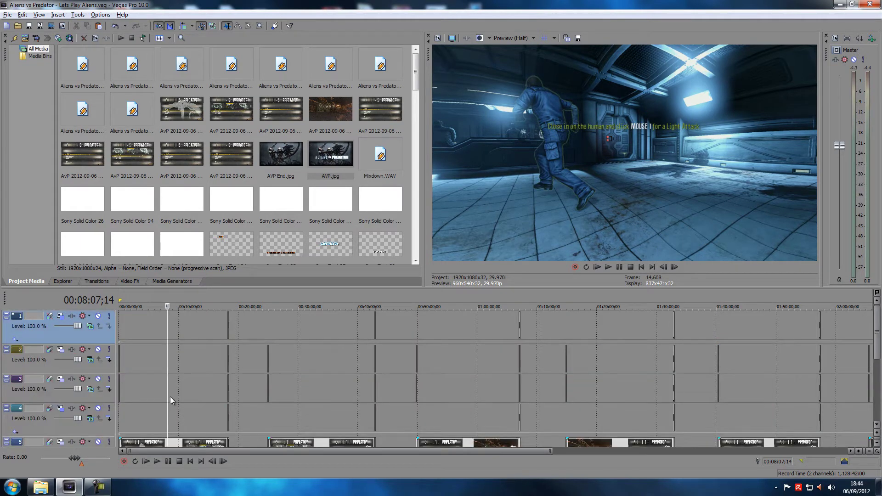
pyautogui.scroll(-2, 170, 396)
pyautogui.scroll(-2, 170, 397)
pyautogui.scroll(1, 172, 385)
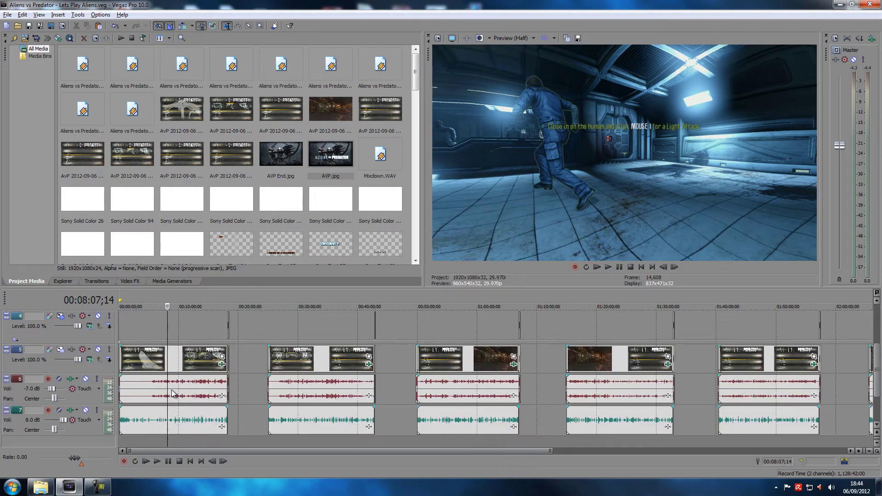
# Select the first episode's clip and stretch the time selection from 00:00:00;00 to 00:18:25;21.
pyautogui.doubleClick(174, 361)
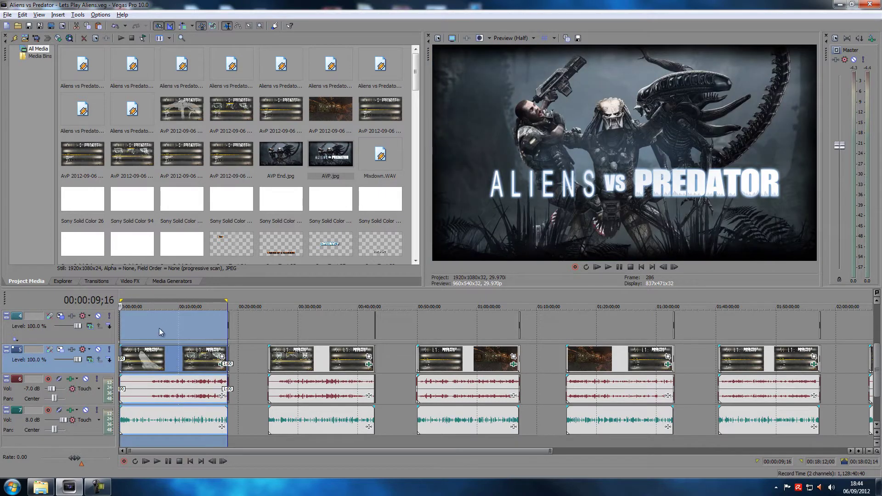
pyautogui.scroll(2, 152, 338)
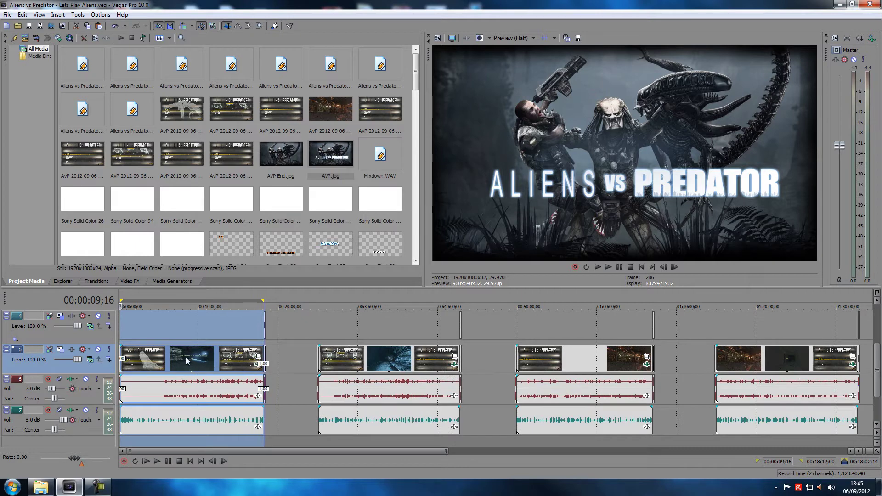
pyautogui.scroll(8, 188, 356)
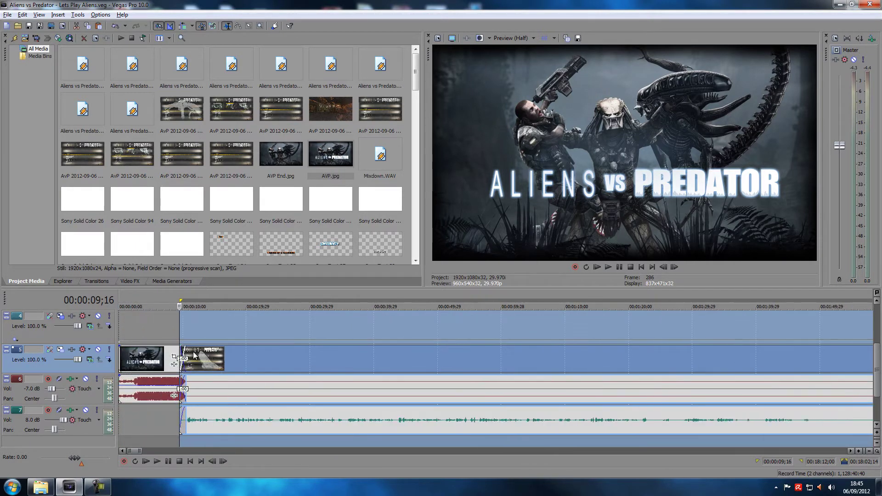
pyautogui.scroll(3, 194, 355)
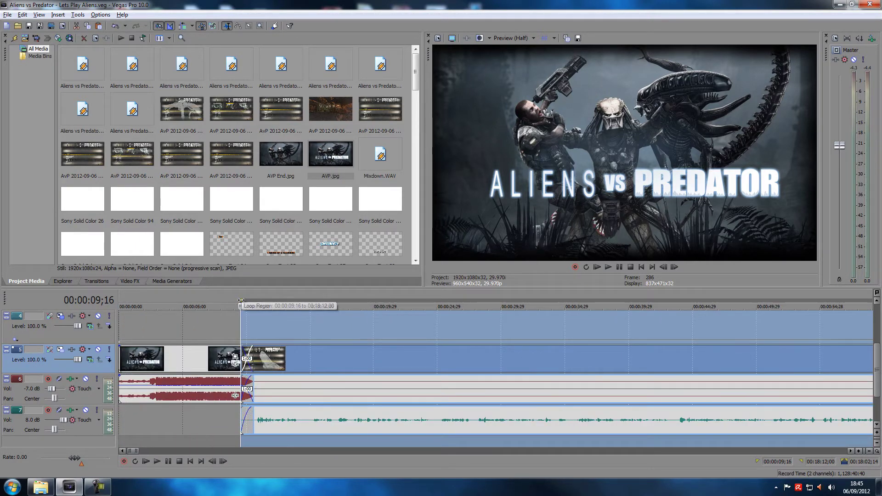
pyautogui.moveTo(241, 301); pyautogui.dragTo(70, 298)
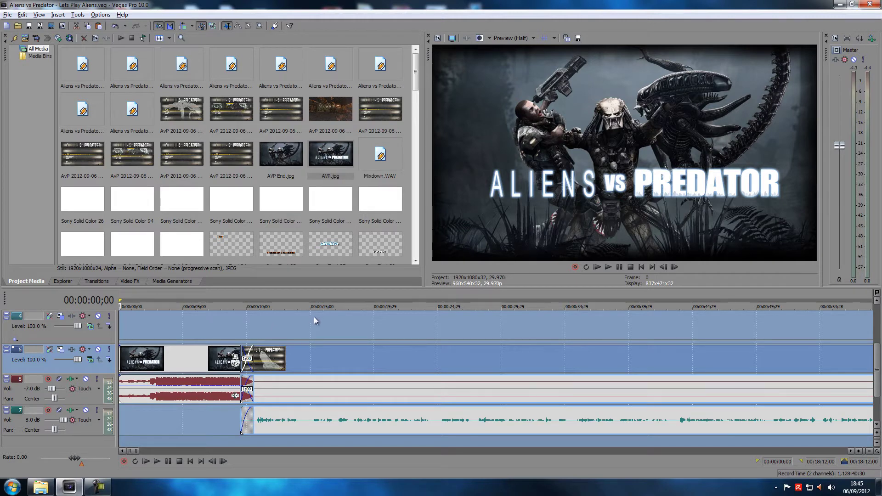
pyautogui.scroll(-15, 314, 320)
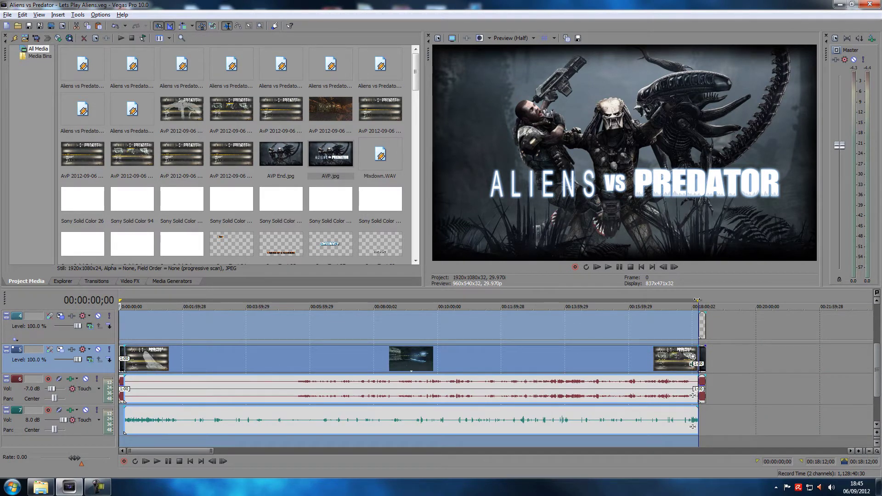
pyautogui.moveTo(697, 300)
pyautogui.mouseDown()
pyautogui.moveTo(716, 300)
pyautogui.moveTo(704, 301)
pyautogui.mouseUp()
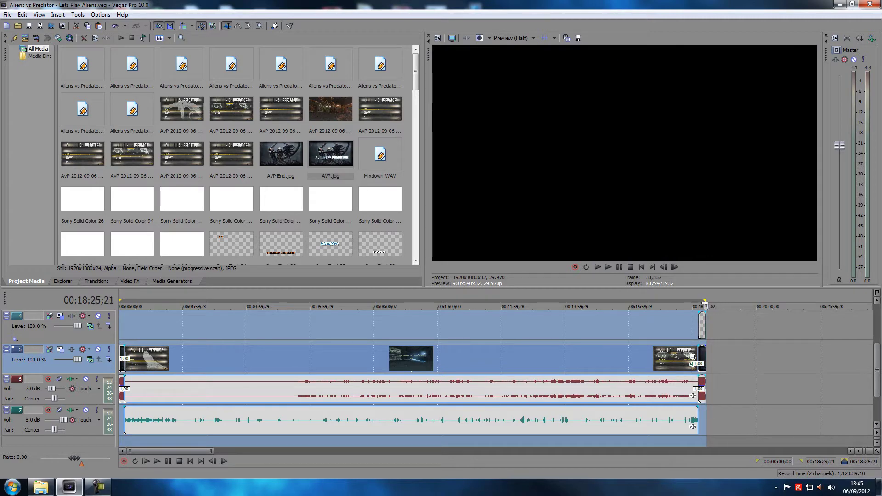
pyautogui.scroll(6, 555, 338)
pyautogui.scroll(-3, 468, 334)
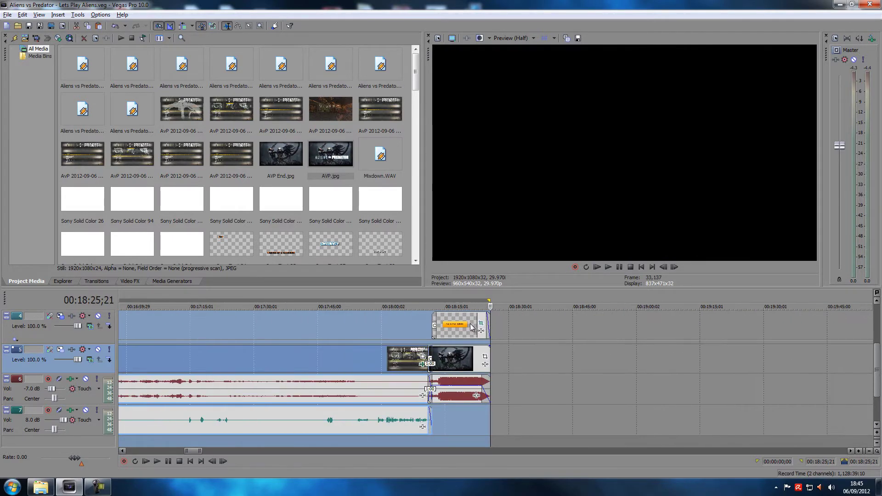
pyautogui.scroll(-5, 467, 335)
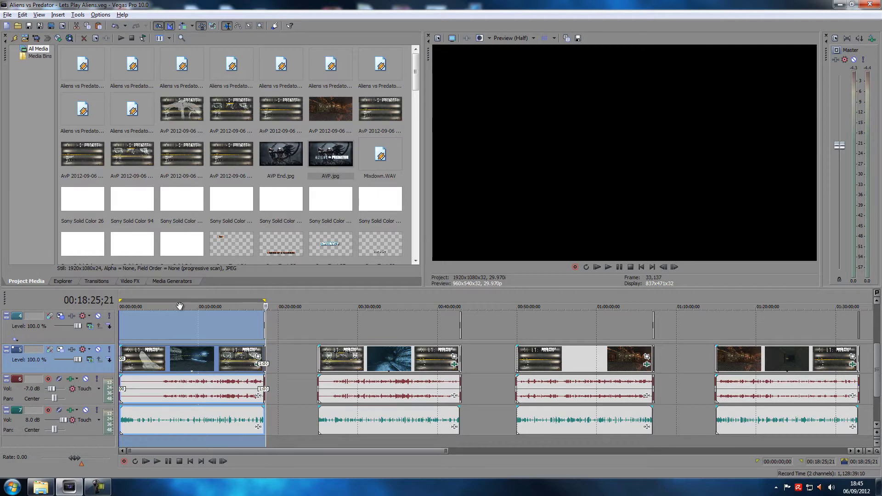
# Insert region 1 over the first episode's selection, keeping its default name.
pyautogui.press('m')
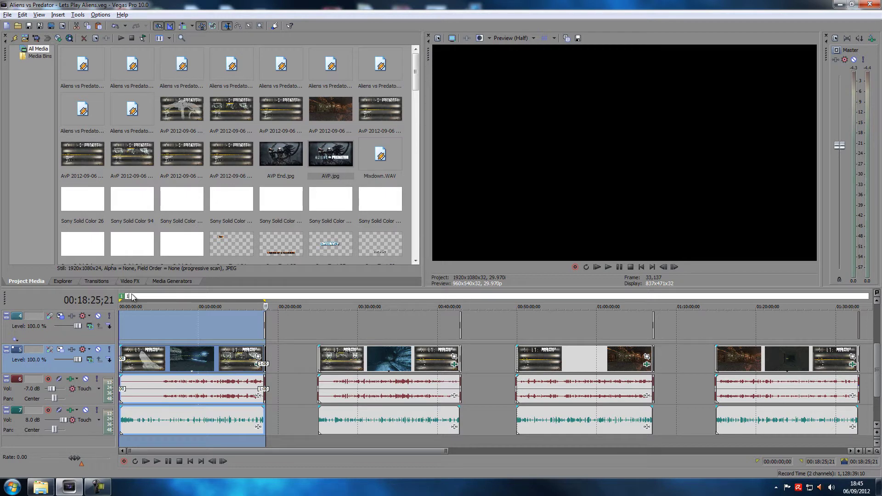
pyautogui.press('Return')
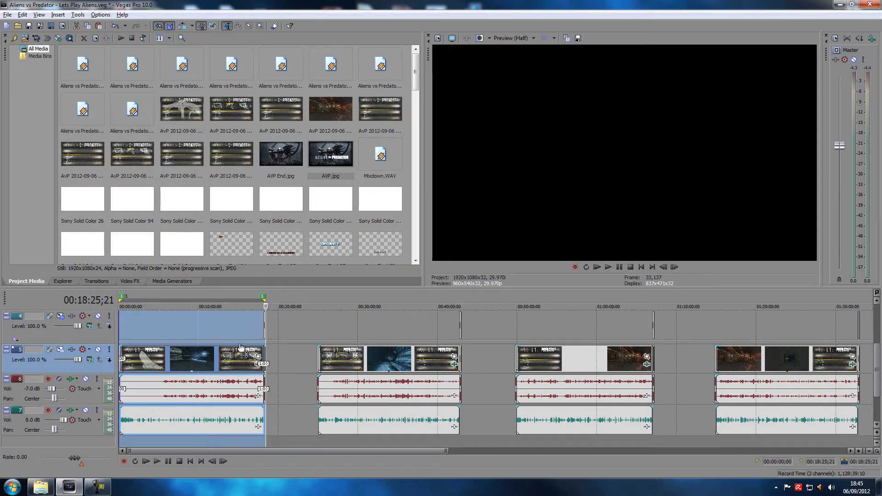
# Select the second clip group, widen it to 00:24:54;12–00:43:01;09, and make it region 2.
pyautogui.doubleClick(387, 360)
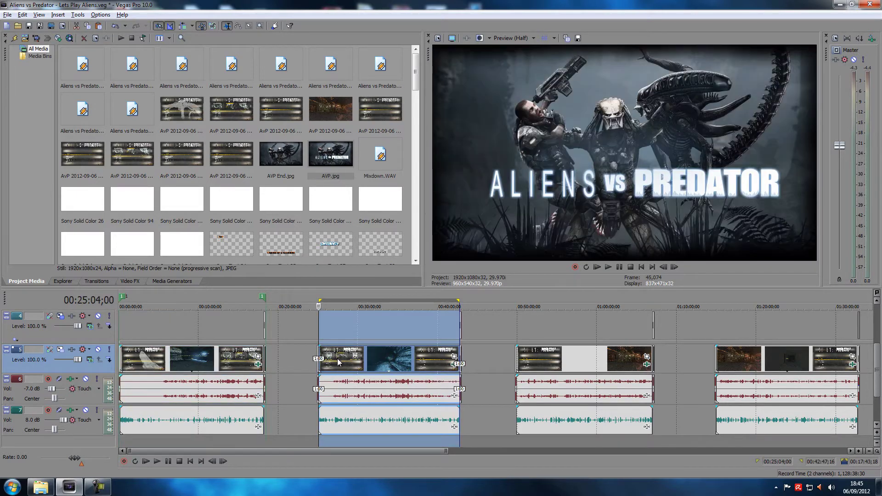
pyautogui.scroll(6, 353, 359)
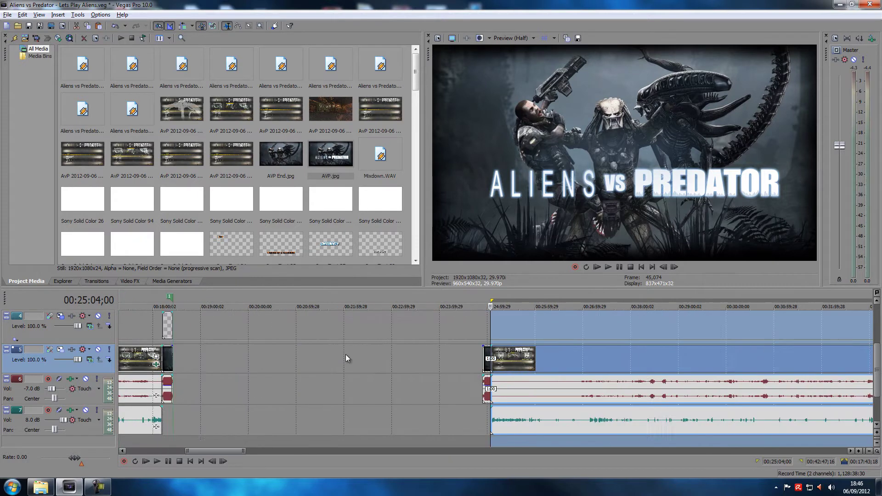
pyautogui.moveTo(493, 299)
pyautogui.mouseDown()
pyautogui.moveTo(469, 299)
pyautogui.moveTo(481, 299)
pyautogui.mouseUp()
pyautogui.scroll(-7, 678, 341)
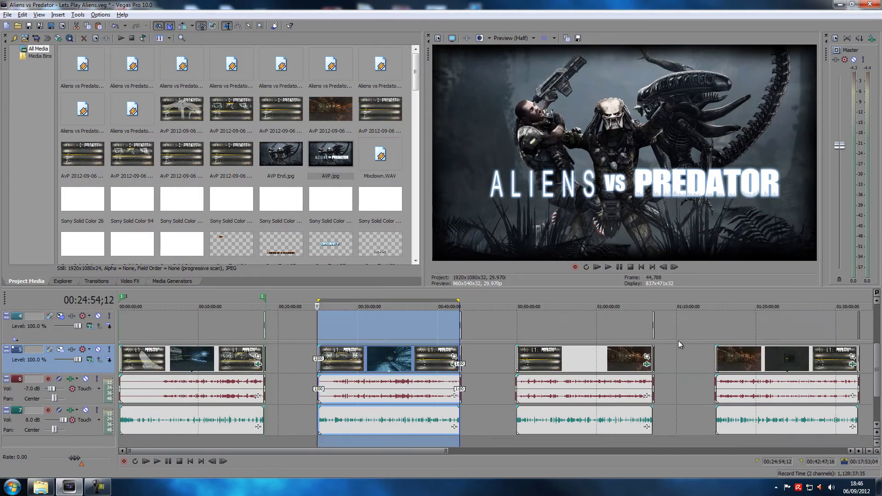
pyautogui.scroll(3, 477, 331)
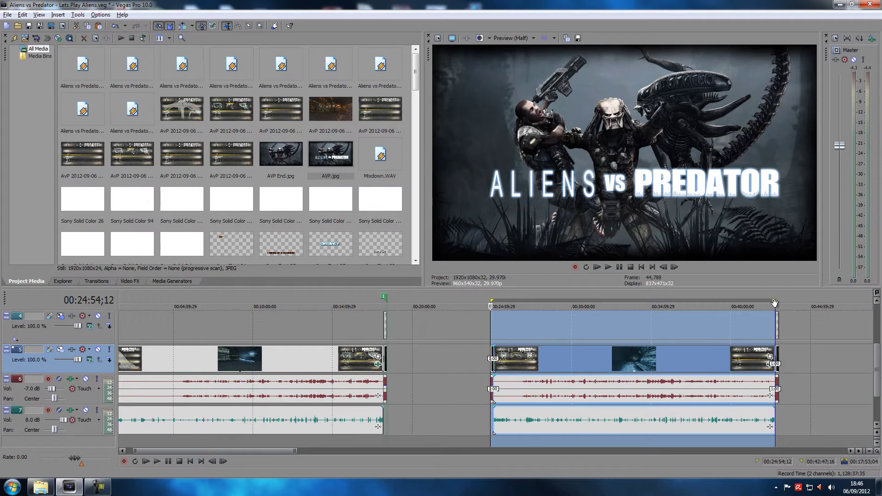
pyautogui.moveTo(775, 303)
pyautogui.mouseDown()
pyautogui.moveTo(790, 299)
pyautogui.moveTo(778, 299)
pyautogui.mouseUp()
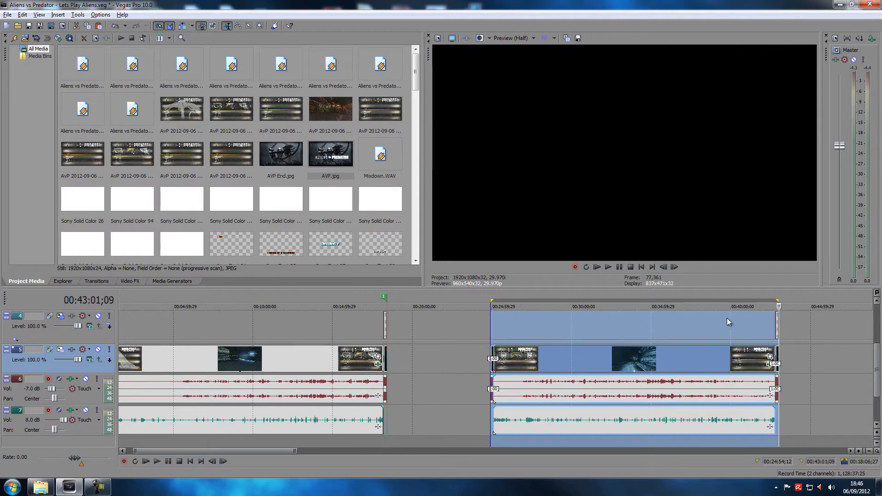
pyautogui.press('r')
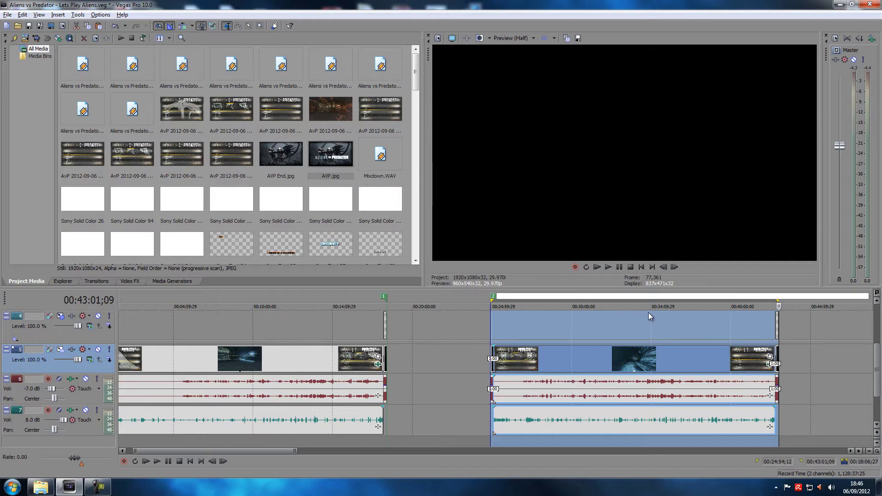
pyautogui.press('Return')
# Select the time span of the third episode's clip group.
pyautogui.scroll(-3, 670, 318)
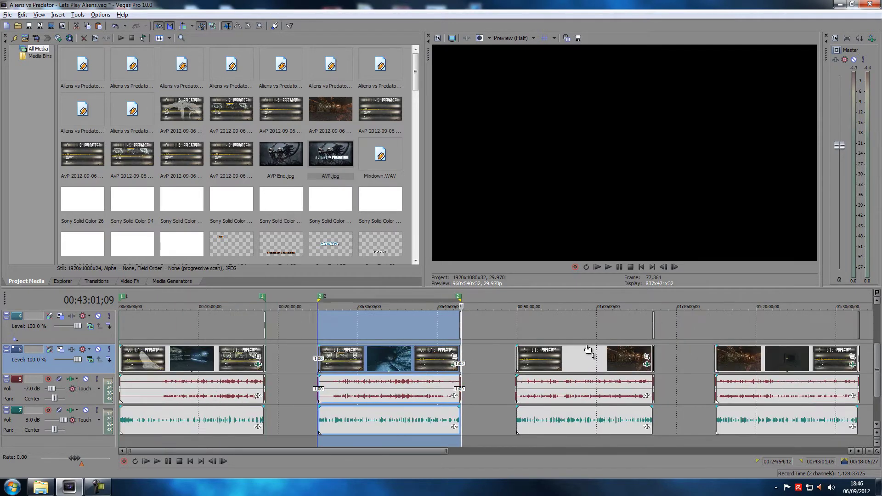
pyautogui.click(584, 354)
pyautogui.click(577, 356)
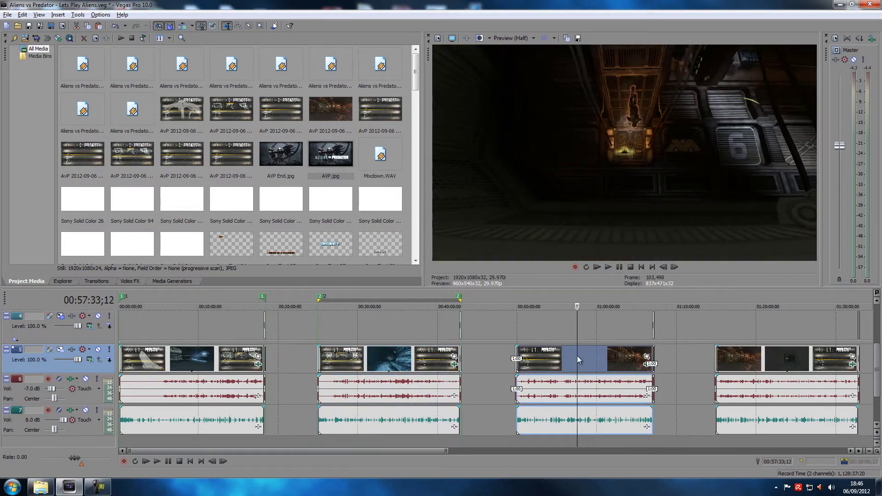
pyautogui.doubleClick(577, 356)
pyautogui.scroll(5, 570, 351)
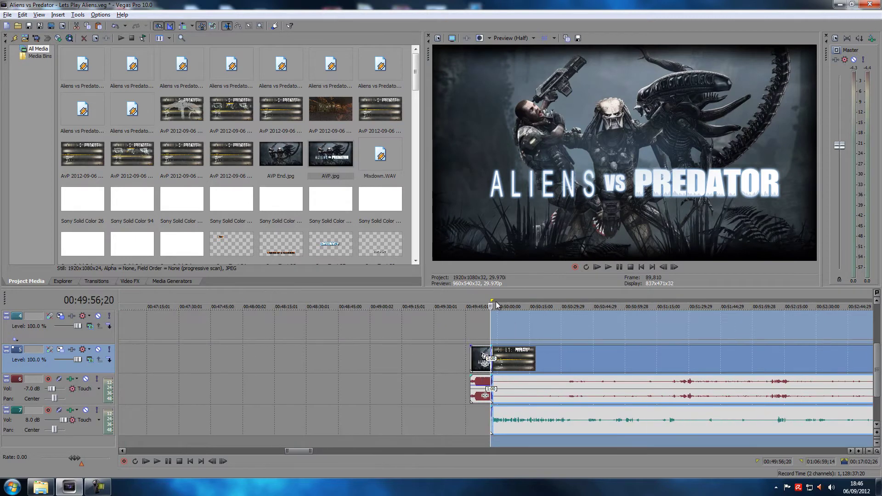
# Start the third episode's span slightly earlier and extend its end to 01:07:13;07.
pyautogui.moveTo(491, 300); pyautogui.dragTo(473, 299)
pyautogui.scroll(-5, 570, 325)
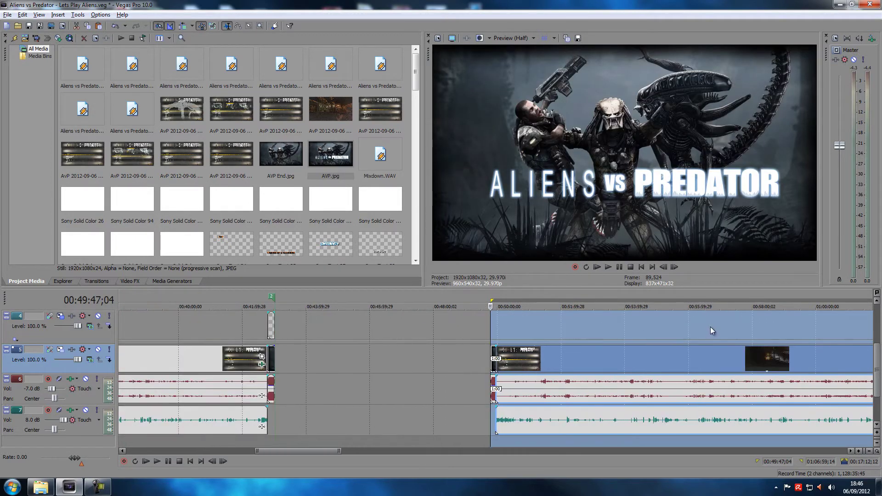
pyautogui.scroll(-3, 715, 326)
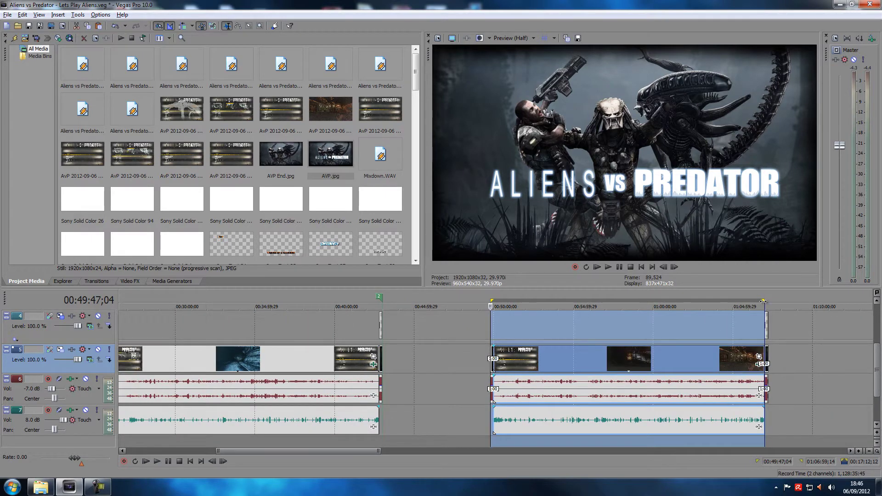
pyautogui.moveTo(763, 301)
pyautogui.mouseDown()
pyautogui.moveTo(776, 300)
pyautogui.moveTo(767, 299)
pyautogui.mouseUp()
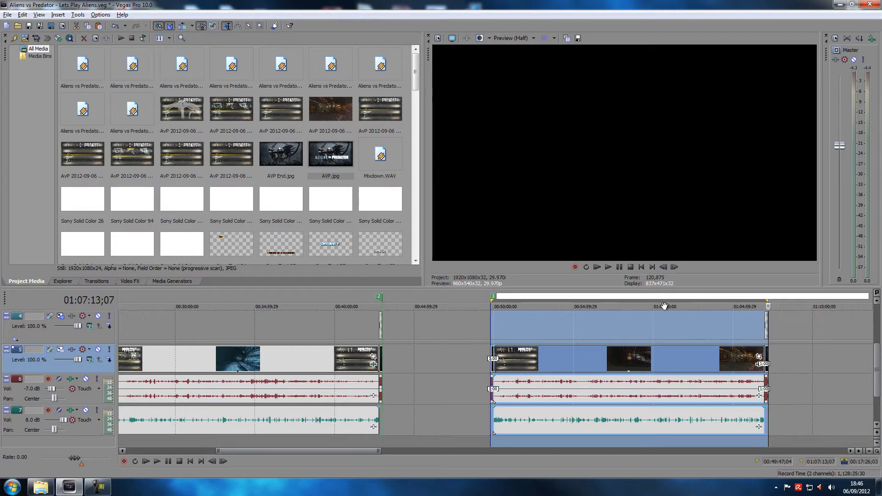
pyautogui.scroll(-3, 660, 318)
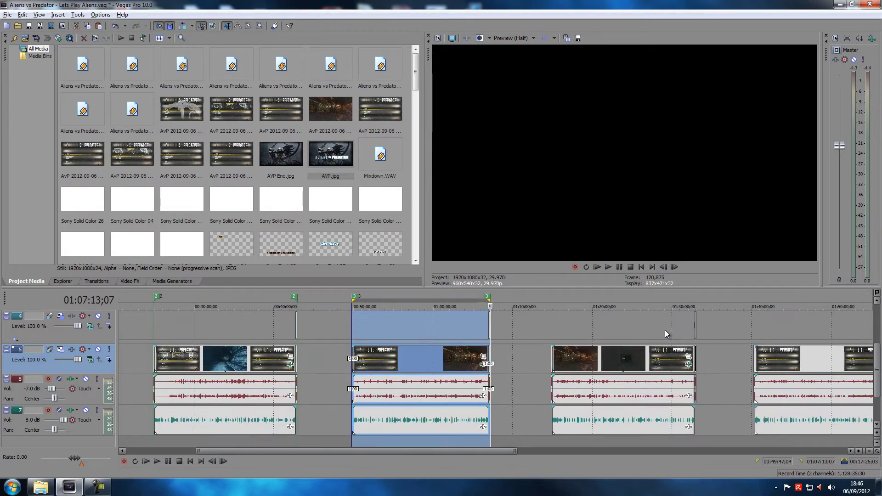
# Select the fourth clip group, widen it to 01:14:49;21–01:33:02;05, and make it region 4.
pyautogui.doubleClick(614, 357)
pyautogui.scroll(5, 612, 357)
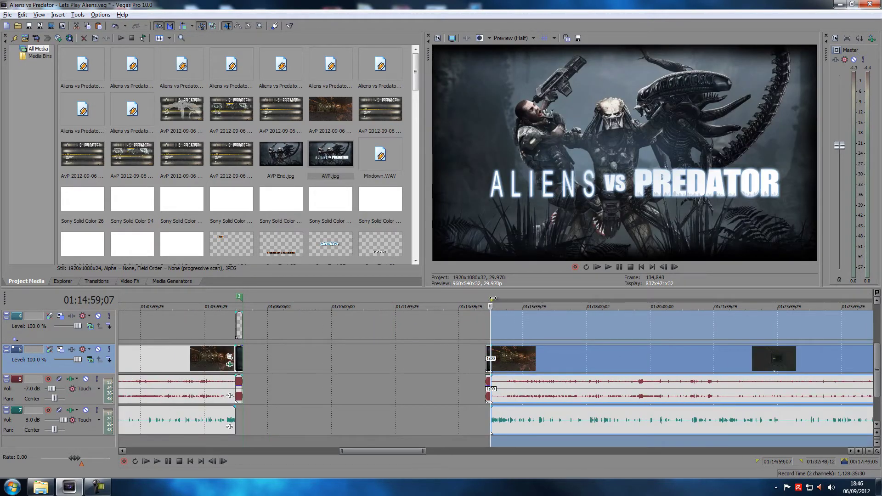
pyautogui.moveTo(496, 303); pyautogui.dragTo(491, 303)
pyautogui.scroll(-3, 632, 325)
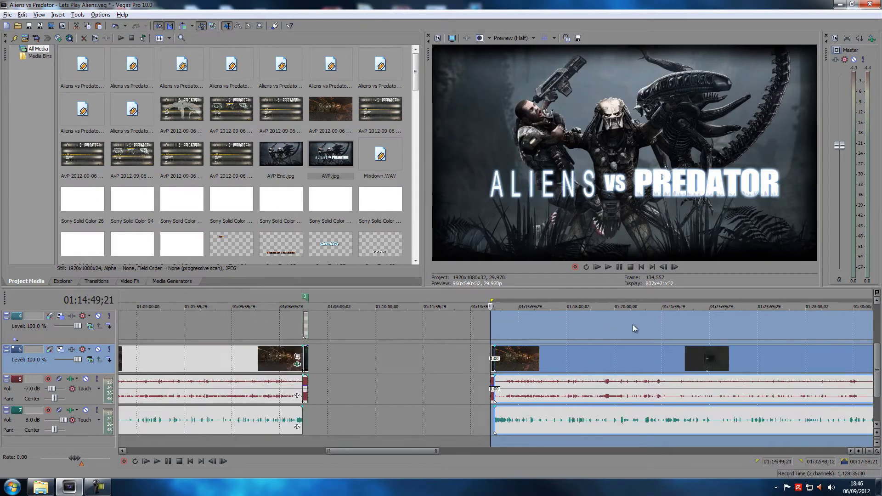
pyautogui.moveTo(776, 302); pyautogui.dragTo(780, 300)
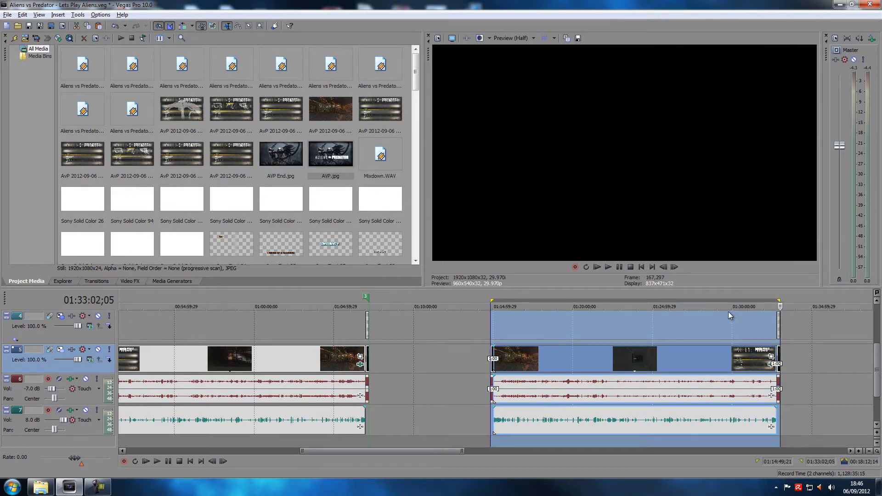
pyautogui.press('r')
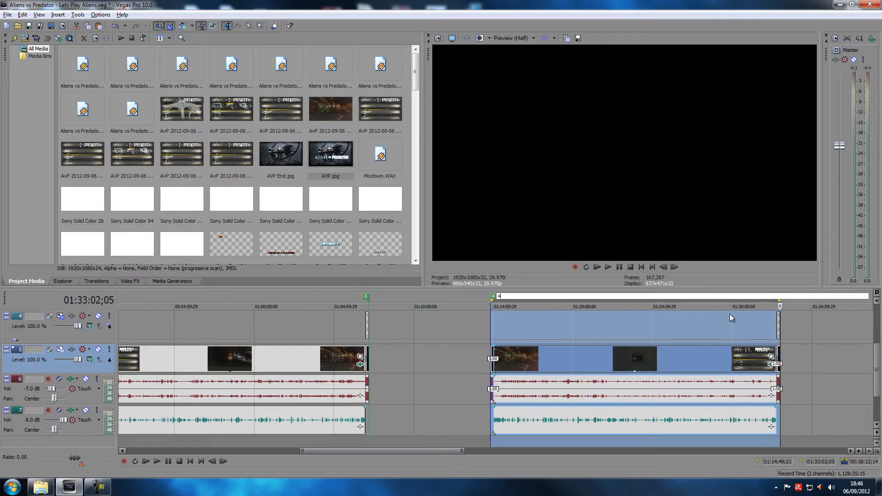
pyautogui.press('Return')
pyautogui.scroll(8, 735, 334)
pyautogui.scroll(-10, 472, 350)
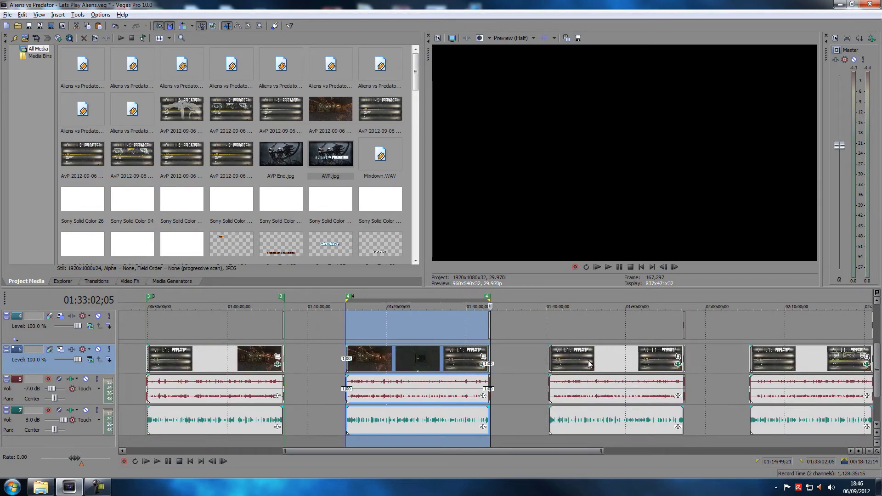
# Select the fifth clip group, pad its start, end it at 01:58:00;05, and make it region 5.
pyautogui.doubleClick(601, 357)
pyautogui.scroll(3, 566, 360)
pyautogui.scroll(3, 566, 360)
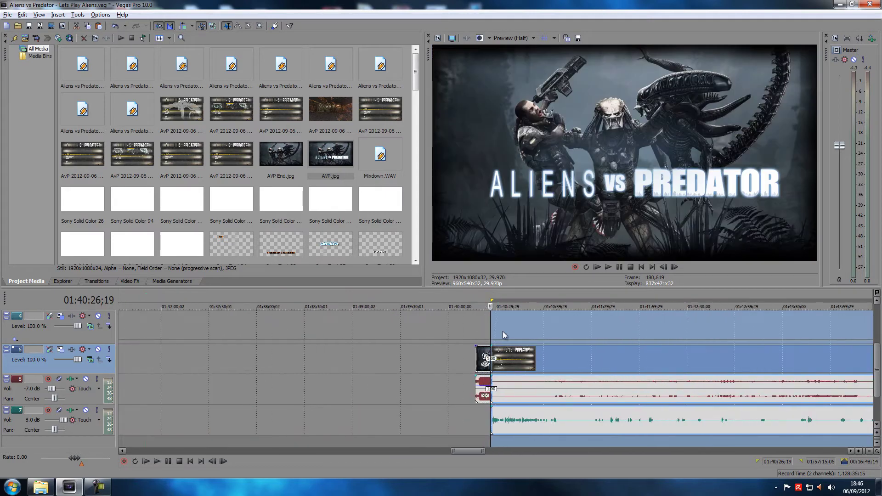
pyautogui.moveTo(490, 300)
pyautogui.mouseDown()
pyautogui.moveTo(467, 299)
pyautogui.moveTo(476, 299)
pyautogui.mouseUp()
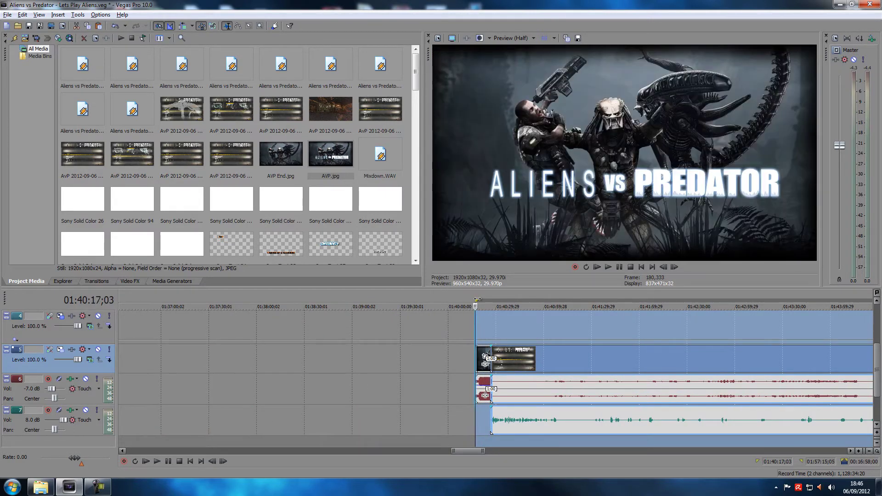
pyautogui.scroll(-5, 608, 339)
pyautogui.scroll(-2, 684, 324)
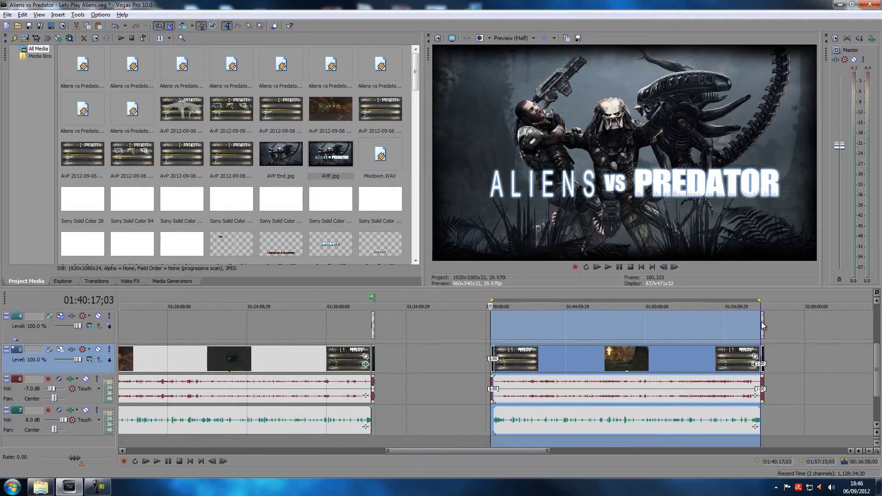
pyautogui.moveTo(761, 299)
pyautogui.mouseDown()
pyautogui.moveTo(770, 299)
pyautogui.moveTo(763, 299)
pyautogui.mouseUp()
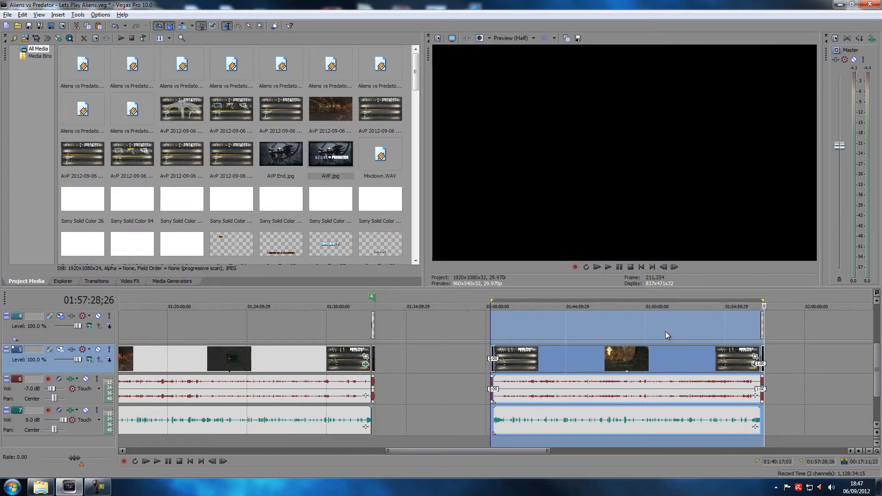
pyautogui.press('r')
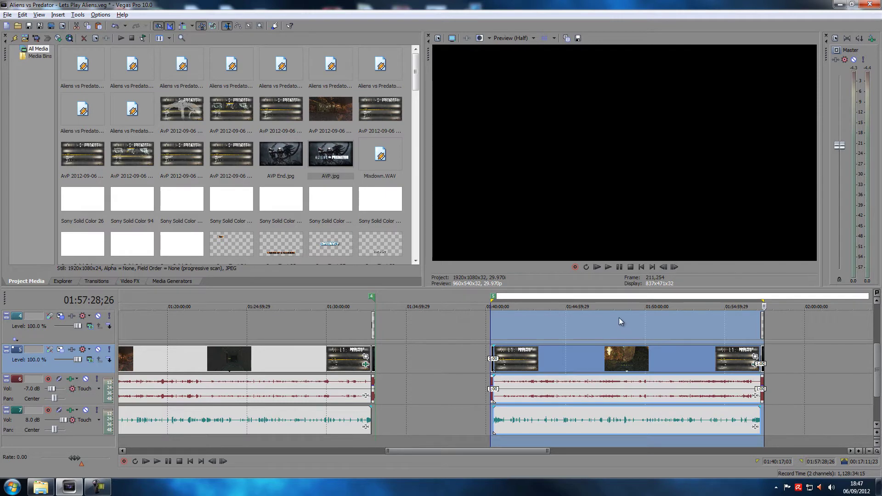
pyautogui.press('Return')
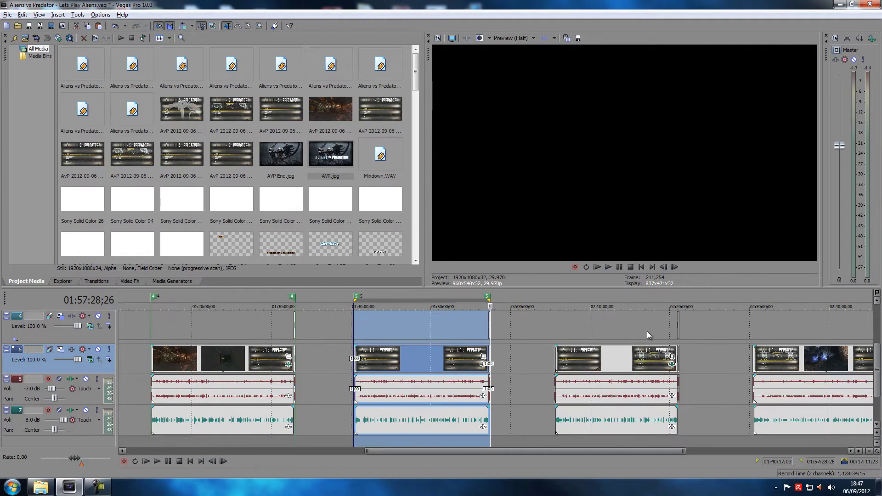
# Span the next clip group from 02:05:29;19 to its last frame and name the region 6.
pyautogui.doubleClick(609, 360)
pyautogui.scroll(4, 605, 356)
pyautogui.scroll(1, 533, 345)
pyautogui.moveTo(491, 300)
pyautogui.mouseDown()
pyautogui.moveTo(472, 299)
pyautogui.moveTo(481, 299)
pyautogui.mouseUp()
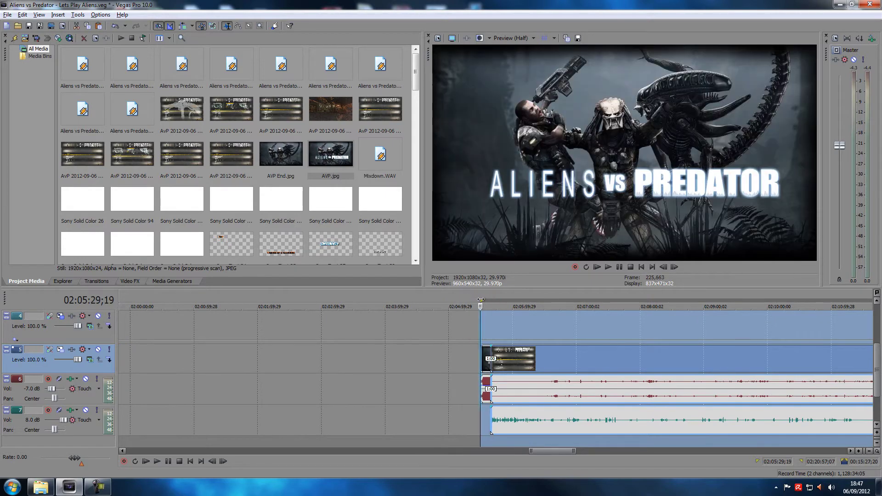
pyautogui.scroll(-4, 588, 334)
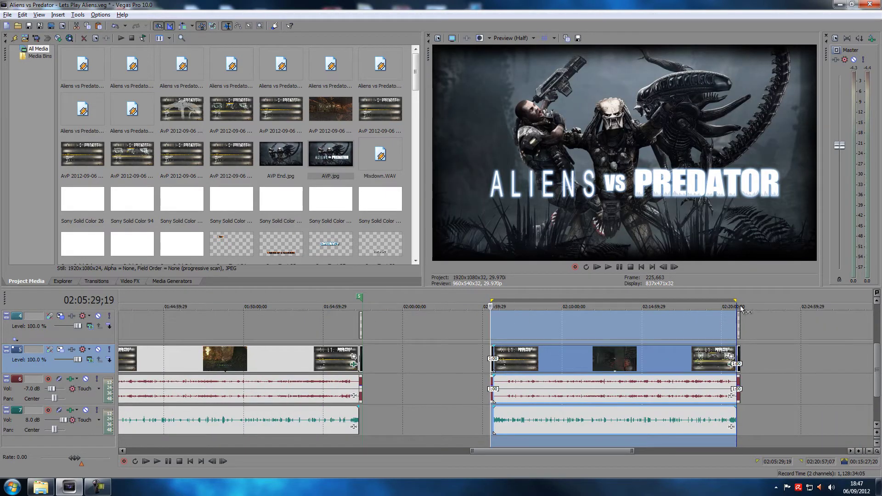
pyautogui.moveTo(735, 301)
pyautogui.mouseDown()
pyautogui.moveTo(749, 301)
pyautogui.moveTo(740, 301)
pyautogui.mouseUp()
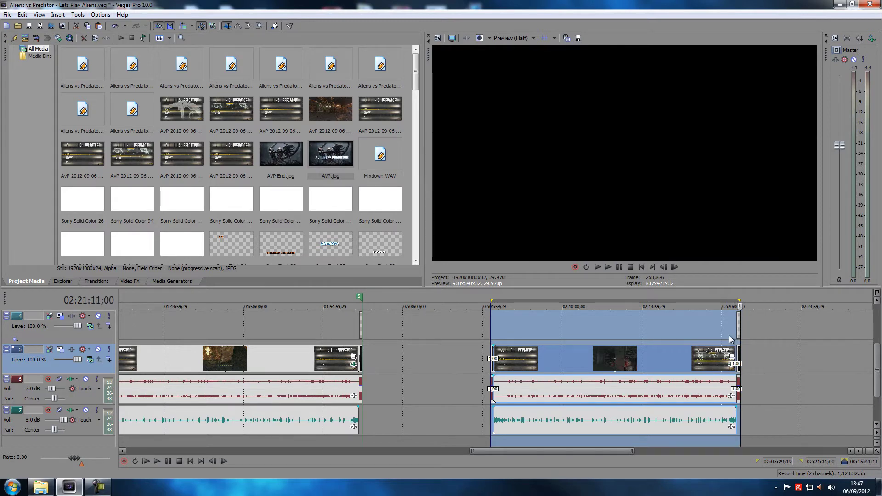
pyautogui.scroll(8, 647, 345)
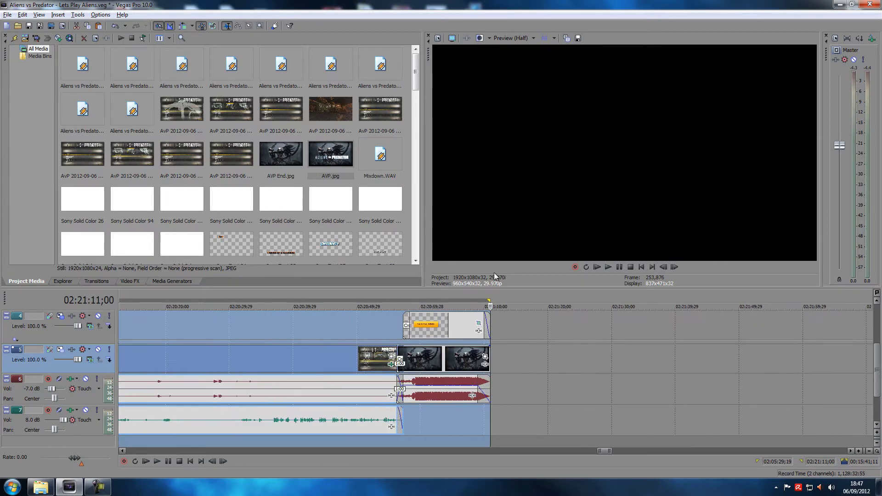
pyautogui.scroll(-8, 508, 318)
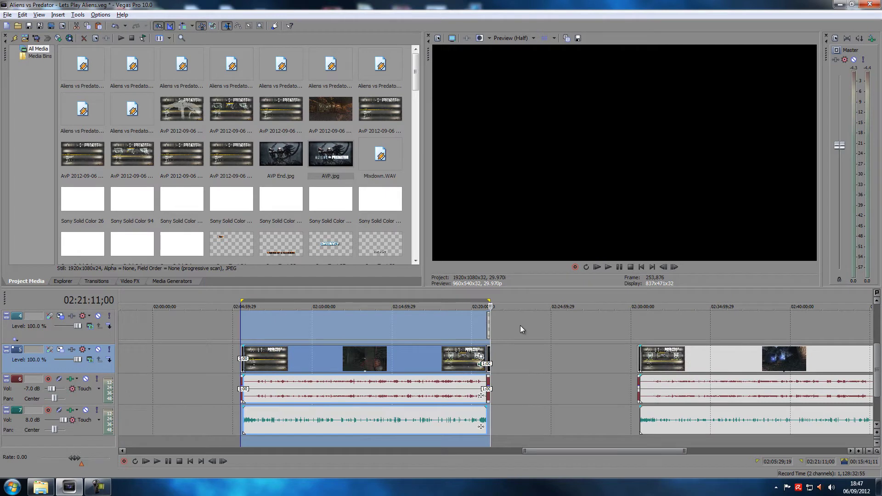
pyautogui.scroll(-1, 520, 326)
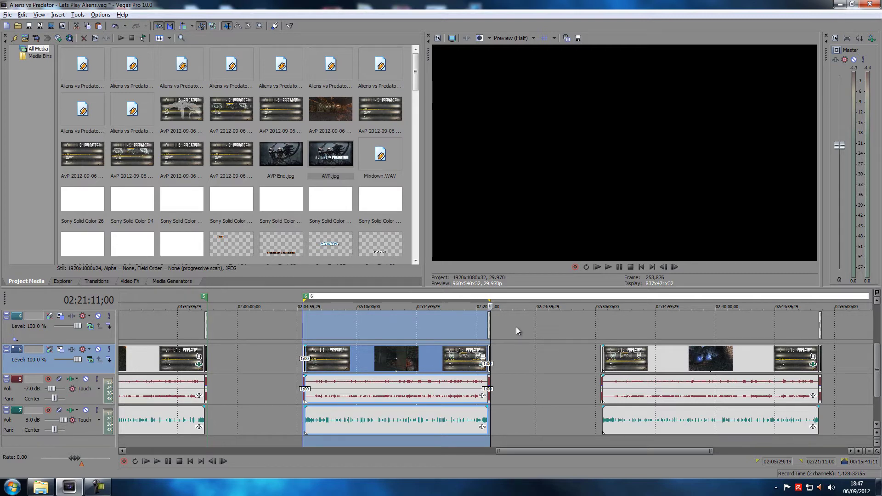
pyautogui.press('Return')
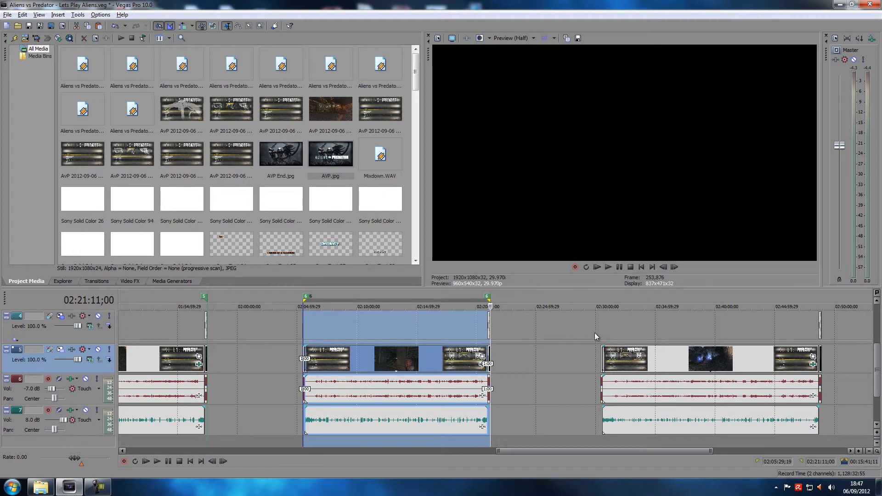
# Fit the loop to the seventh episode, 02:30:22;10–02:48:53;25, and make it region 7.
pyautogui.doubleClick(678, 360)
pyautogui.scroll(10, 616, 360)
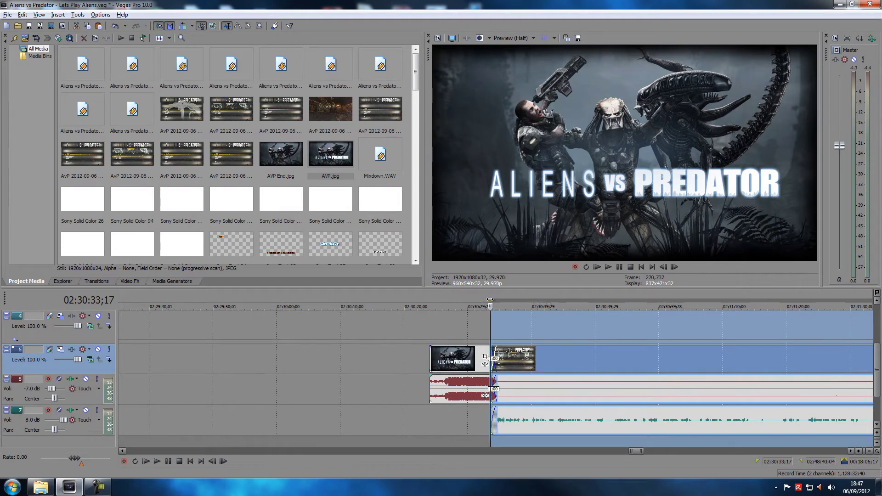
pyautogui.moveTo(491, 299)
pyautogui.mouseDown()
pyautogui.moveTo(418, 300)
pyautogui.moveTo(431, 300)
pyautogui.mouseUp()
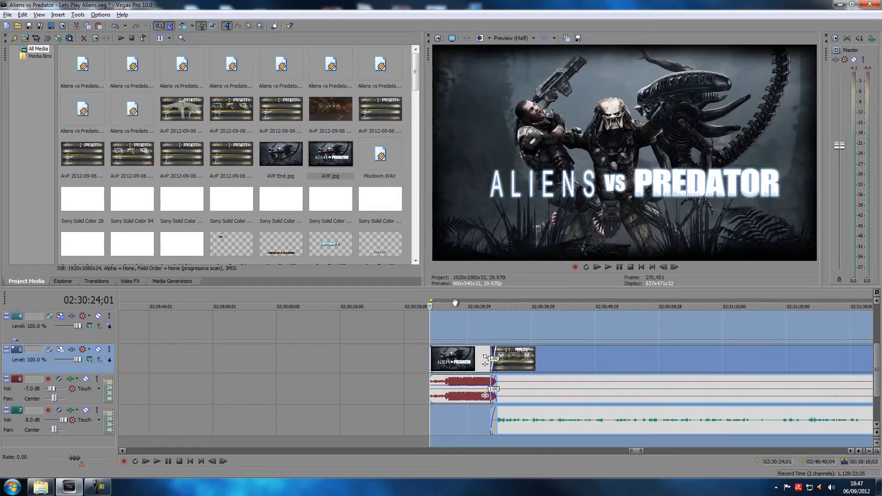
pyautogui.scroll(-10, 625, 321)
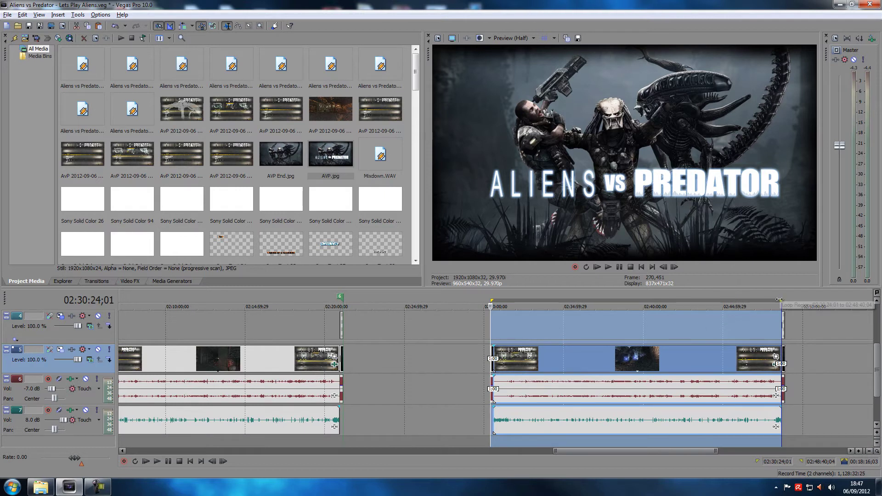
pyautogui.moveTo(781, 300)
pyautogui.mouseDown()
pyautogui.moveTo(800, 300)
pyautogui.moveTo(785, 299)
pyautogui.mouseUp()
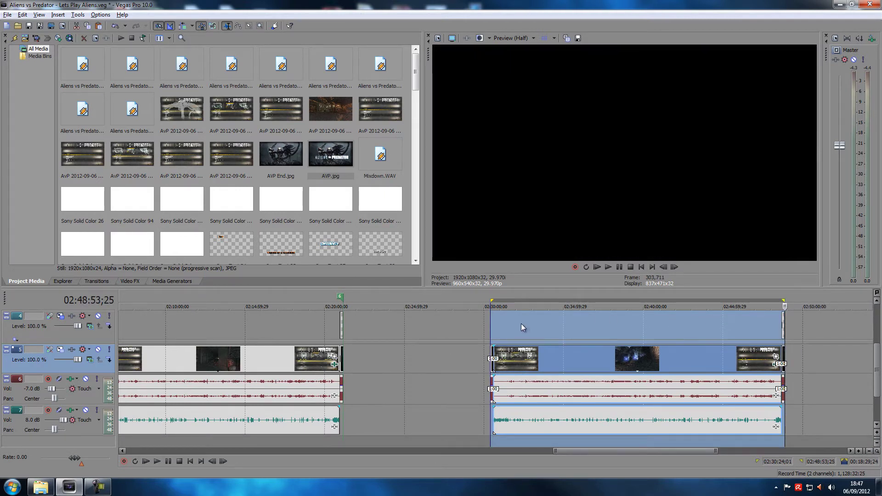
pyautogui.scroll(10, 521, 324)
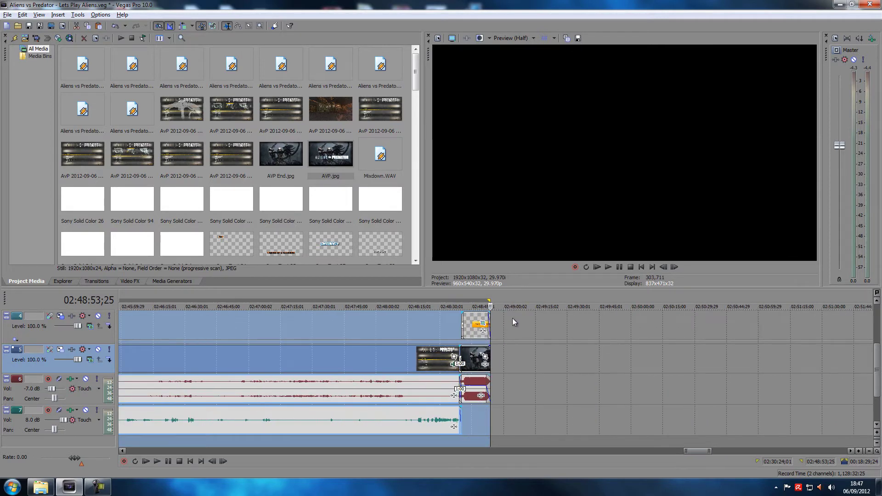
pyautogui.scroll(-10, 512, 318)
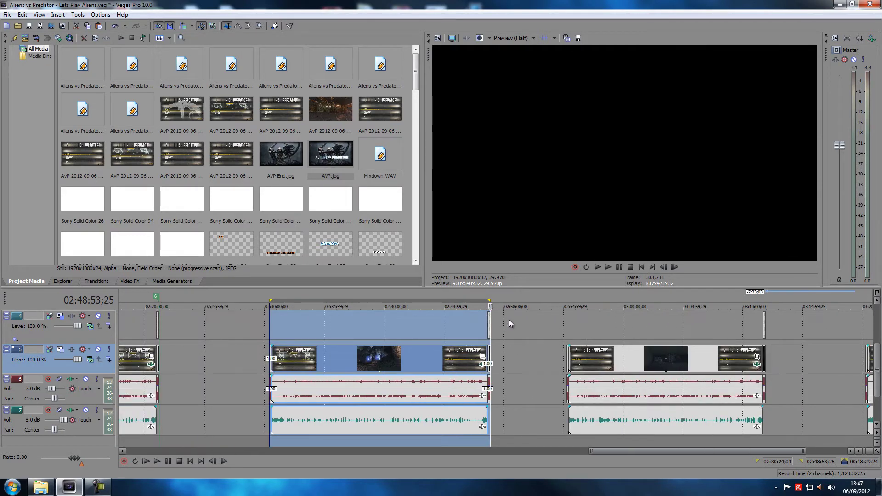
pyautogui.press('r')
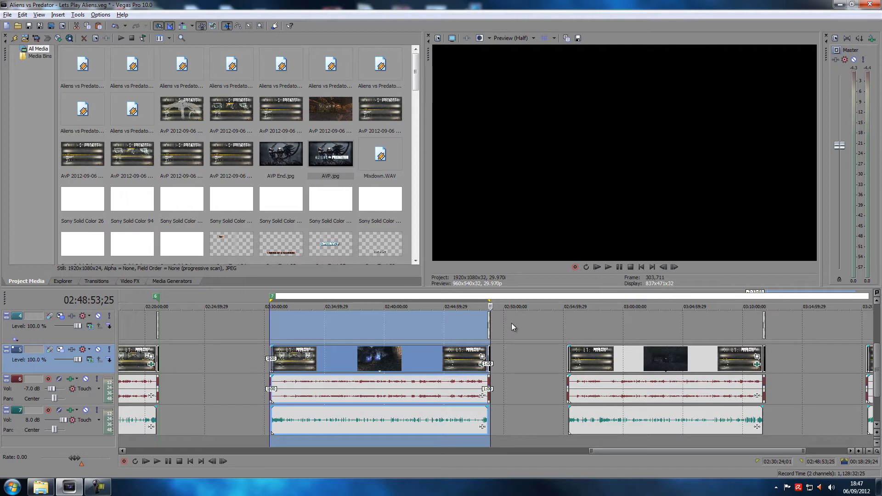
pyautogui.press('Return')
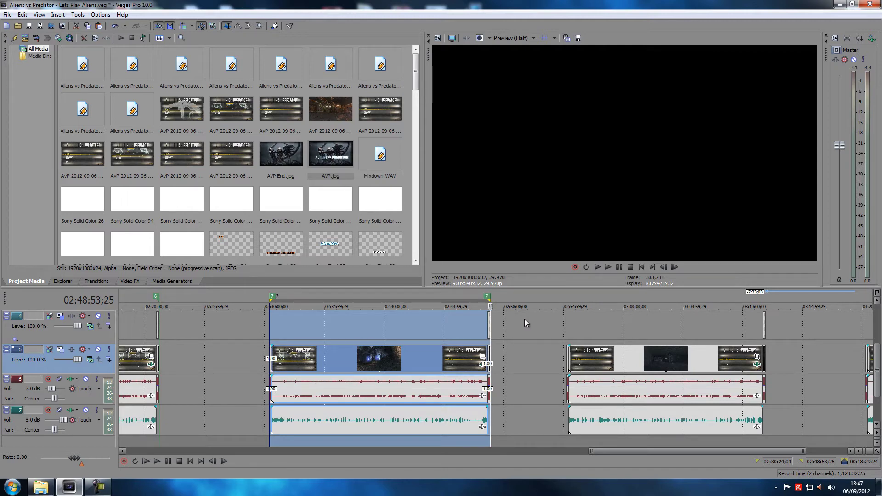
# Fit the loop to the eighth episode, 02:55:16;23–03:11:55;08, make it region 8, and deselect.
pyautogui.doubleClick(649, 359)
pyautogui.scroll(5, 577, 346)
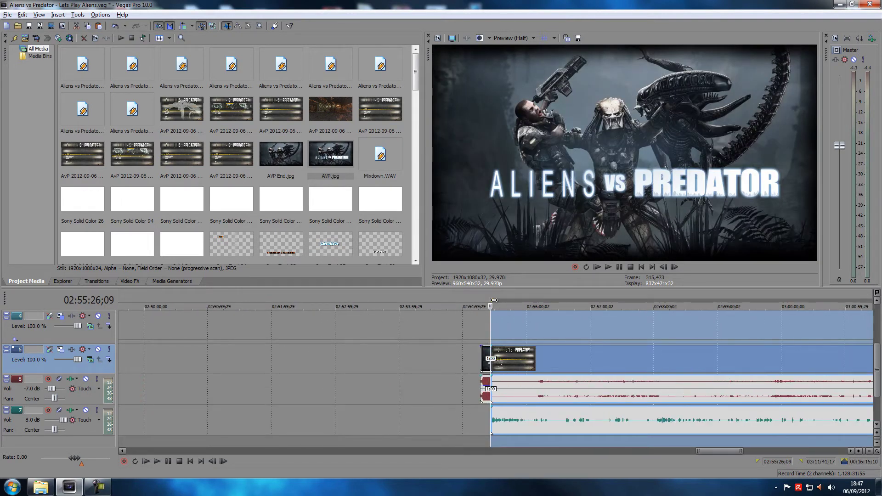
pyautogui.moveTo(493, 300)
pyautogui.mouseDown()
pyautogui.moveTo(474, 300)
pyautogui.moveTo(482, 301)
pyautogui.mouseUp()
pyautogui.scroll(-4, 628, 326)
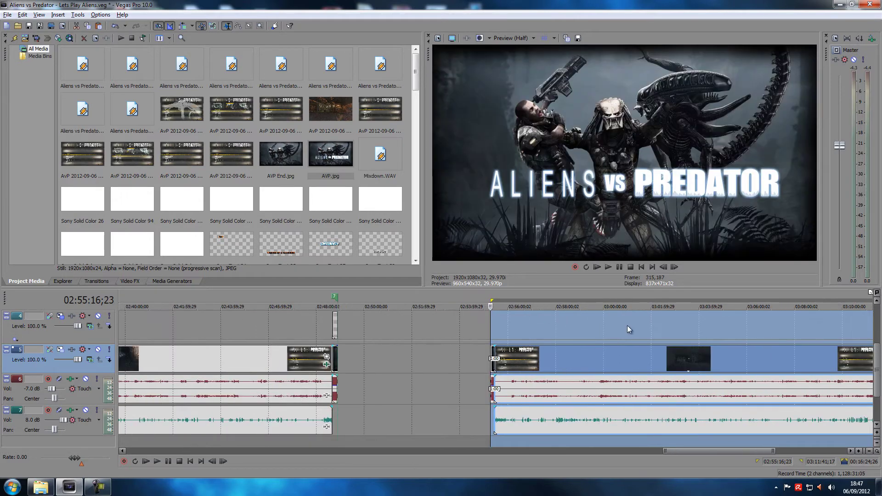
pyautogui.scroll(-2, 627, 325)
pyautogui.scroll(-2, 749, 296)
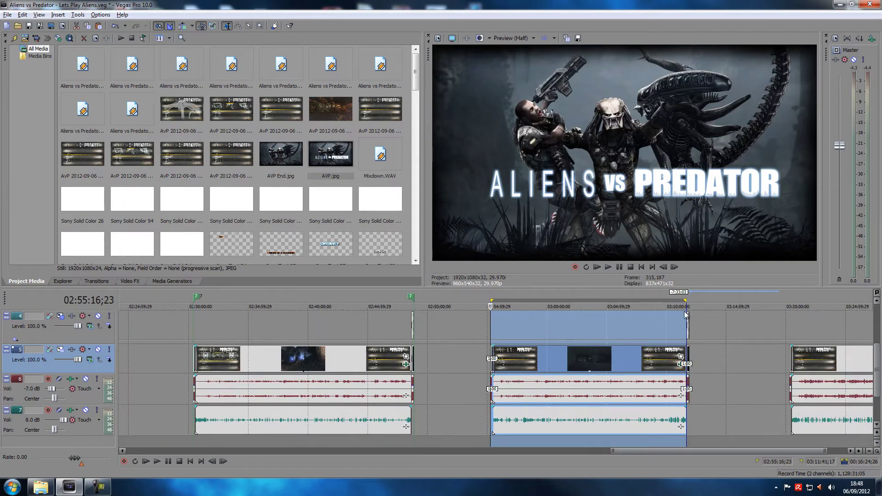
pyautogui.scroll(1, 686, 314)
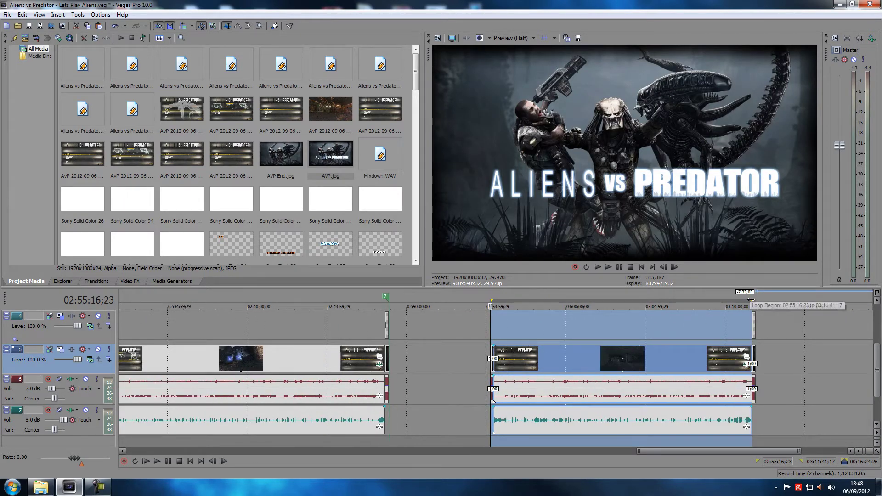
pyautogui.moveTo(750, 299)
pyautogui.mouseDown()
pyautogui.moveTo(766, 299)
pyautogui.moveTo(755, 300)
pyautogui.mouseUp()
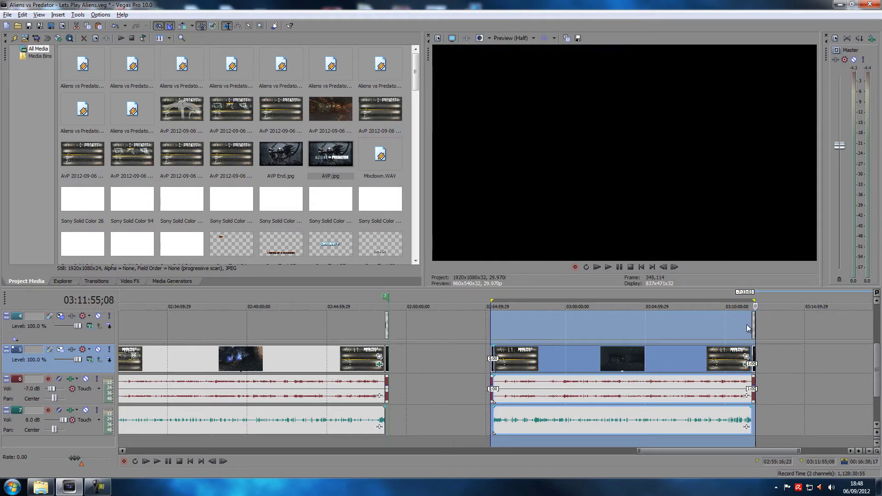
pyautogui.scroll(2, 746, 324)
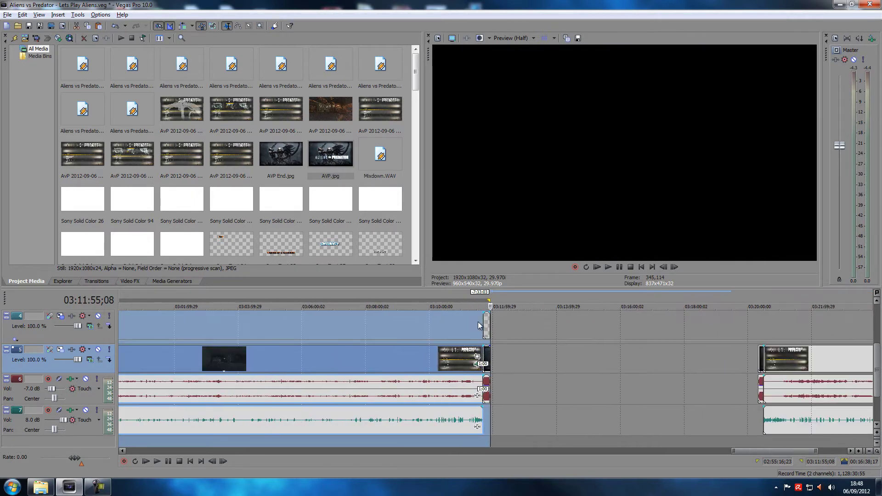
pyautogui.scroll(-3, 478, 322)
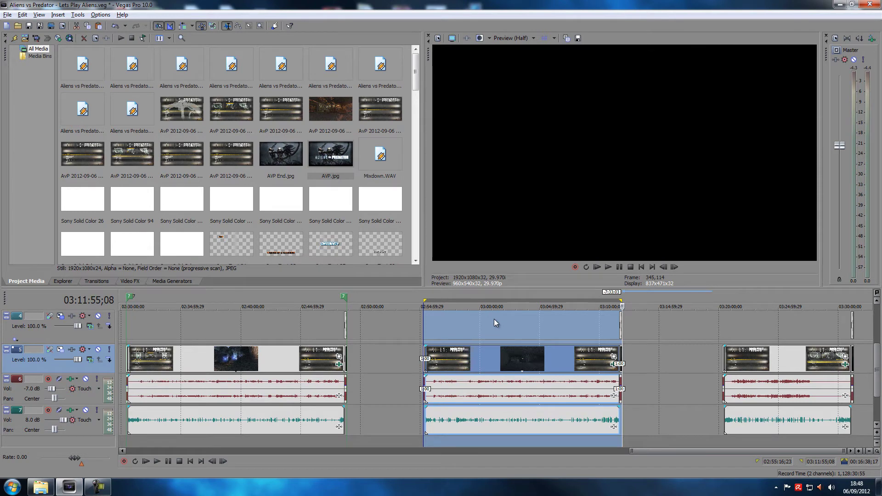
pyautogui.press('m')
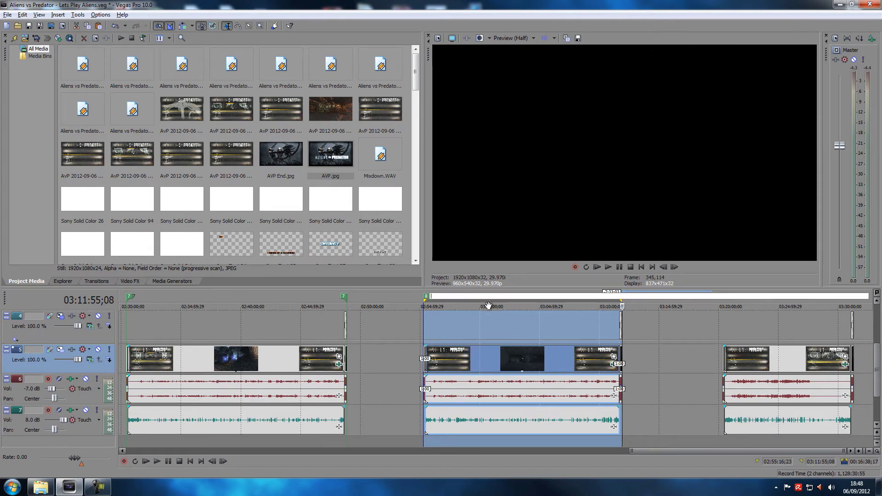
pyautogui.press('Return')
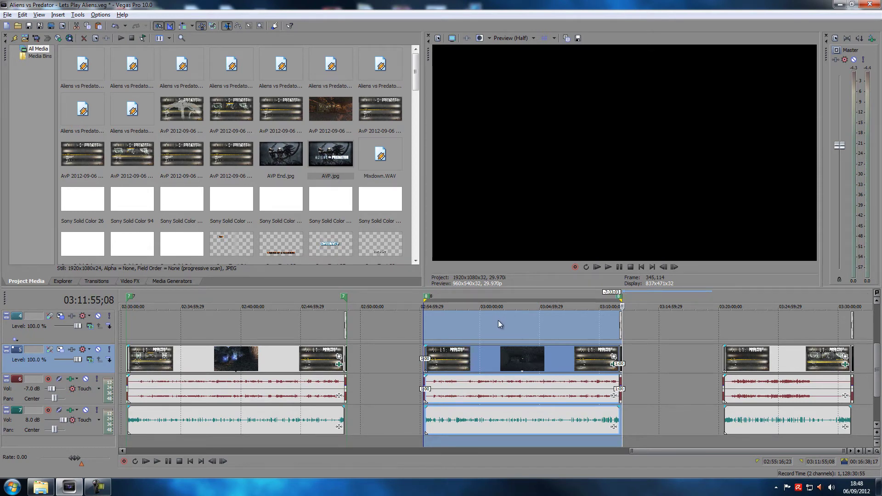
pyautogui.scroll(2, 495, 321)
pyautogui.scroll(-1, 446, 329)
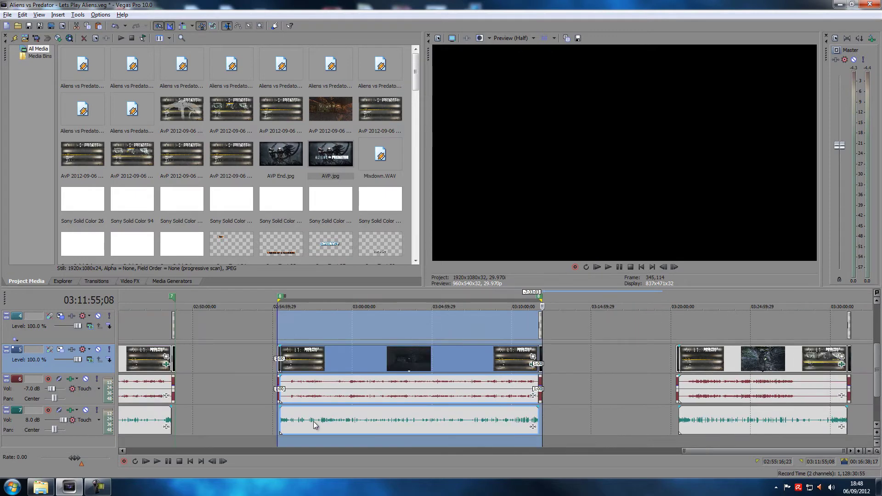
pyautogui.click(277, 445)
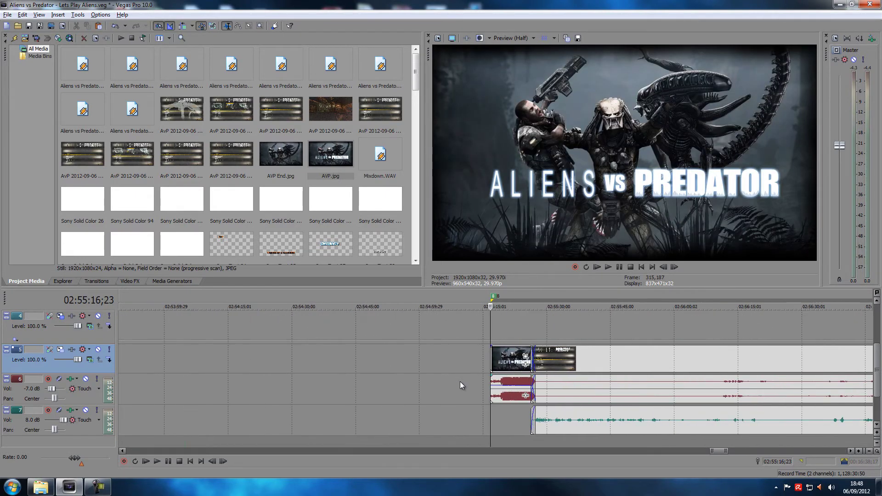
# Select the last episode's clip and widen the range to about 03:20:10;10–03:31:18;00.
pyautogui.scroll(-2, 578, 386)
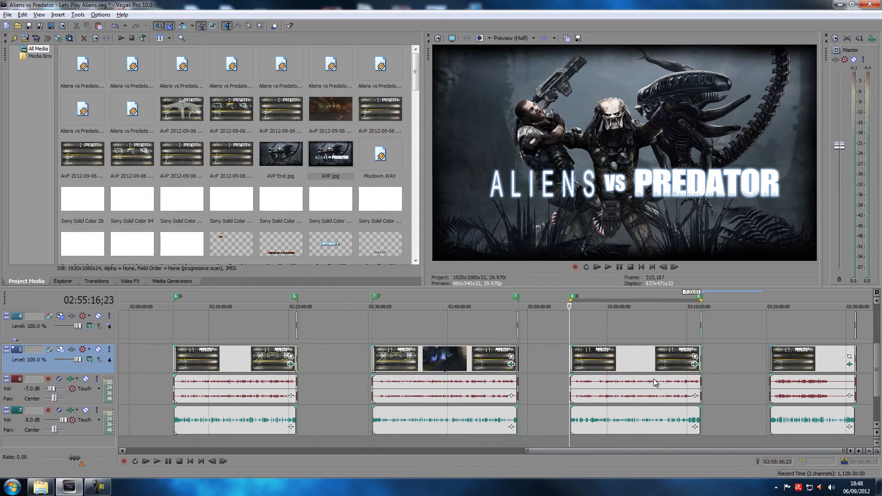
pyautogui.doubleClick(803, 356)
pyautogui.scroll(1, 765, 370)
pyautogui.scroll(3, 764, 369)
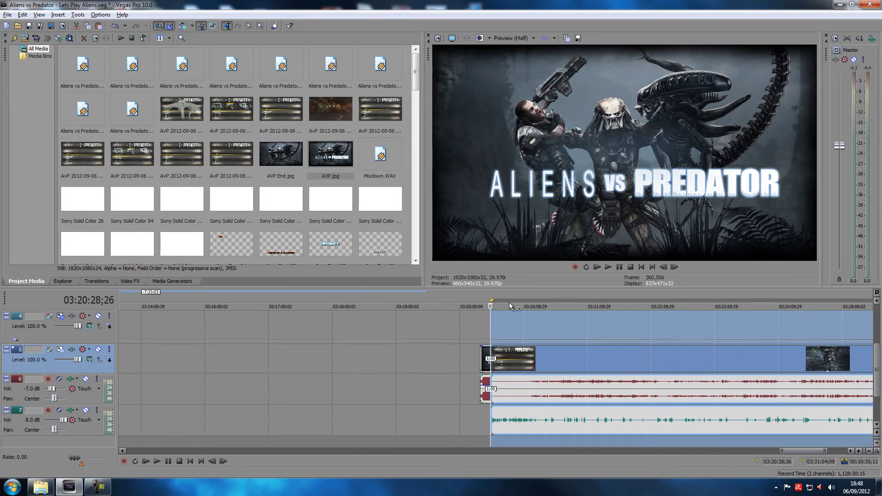
pyautogui.moveTo(493, 300)
pyautogui.mouseDown()
pyautogui.moveTo(465, 300)
pyautogui.moveTo(481, 300)
pyautogui.mouseUp()
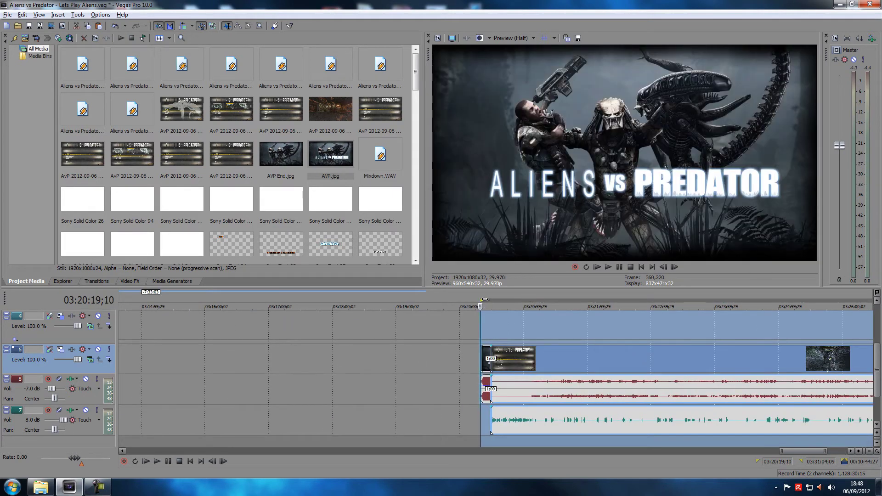
pyautogui.scroll(-2, 660, 335)
pyautogui.scroll(-1, 660, 340)
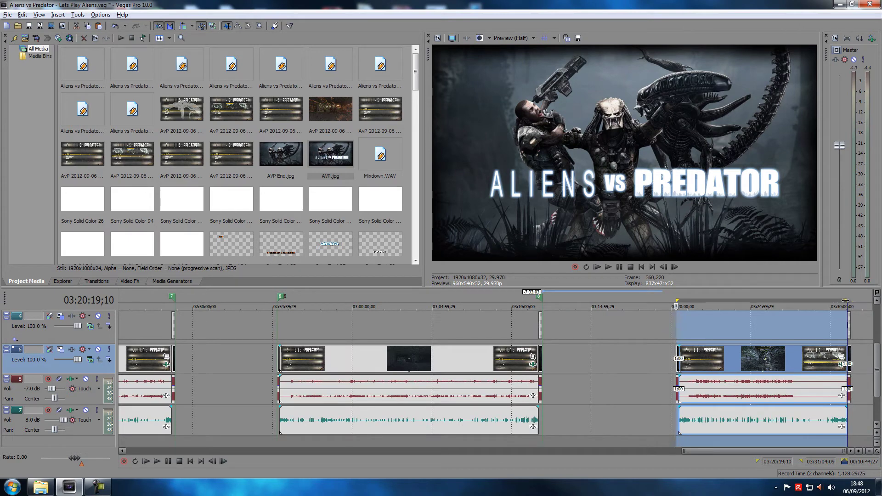
pyautogui.moveTo(848, 300); pyautogui.dragTo(849, 300)
pyautogui.scroll(5, 774, 351)
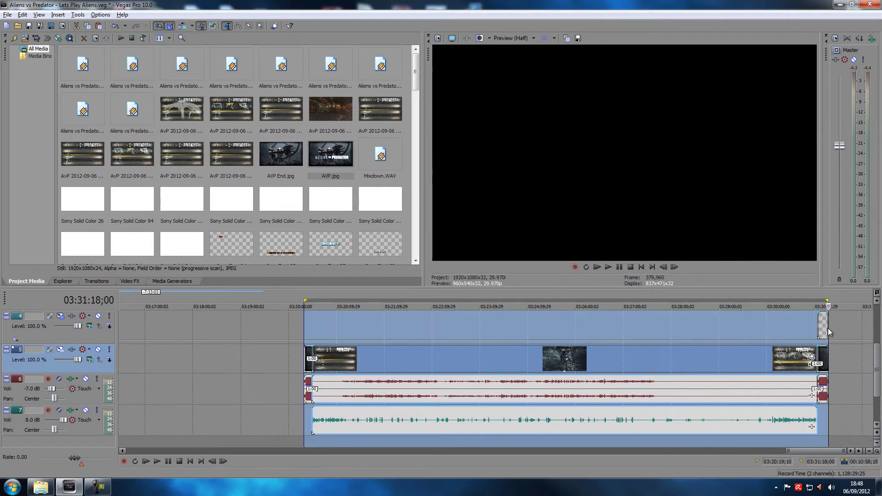
pyautogui.scroll(-5, 530, 340)
pyautogui.scroll(4, 442, 340)
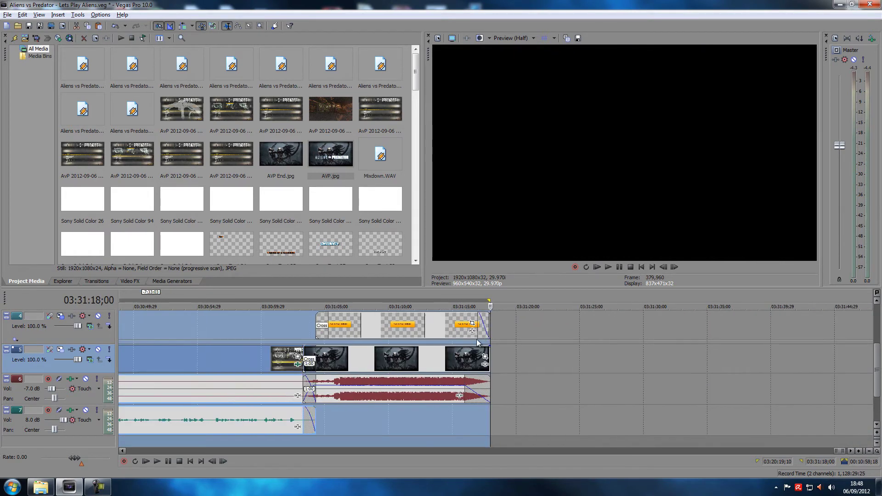
pyautogui.scroll(-4, 439, 338)
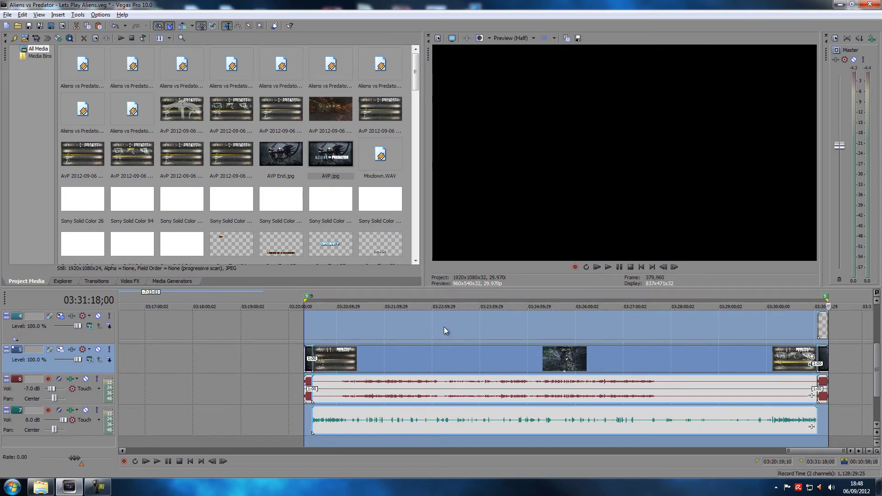
pyautogui.scroll(-5, 401, 323)
pyautogui.scroll(-3, 404, 321)
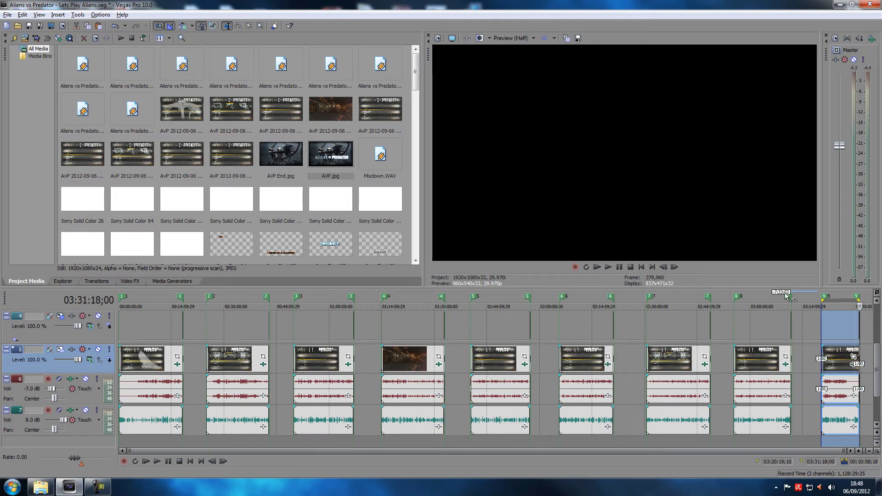
# Return the playhead to the start, run Tools > Scripting > Batch Render, and browse for the output location.
pyautogui.click(190, 462)
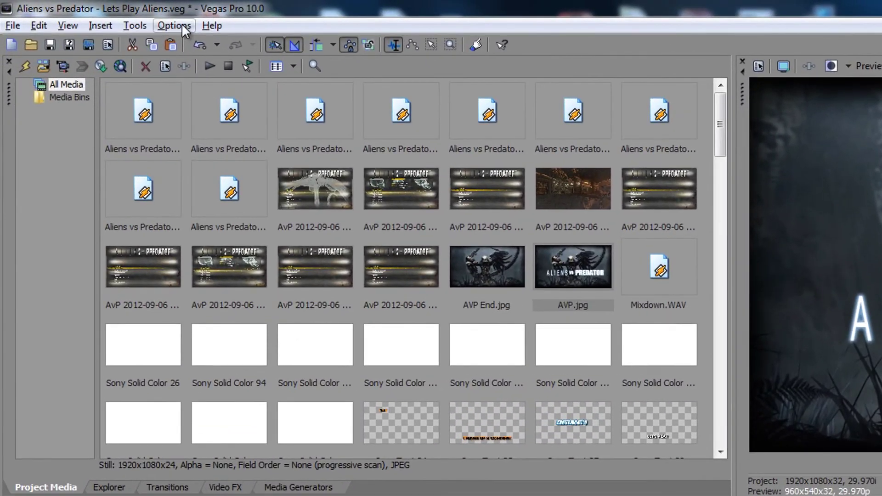
pyautogui.click(169, 23)
pyautogui.moveTo(134, 24)
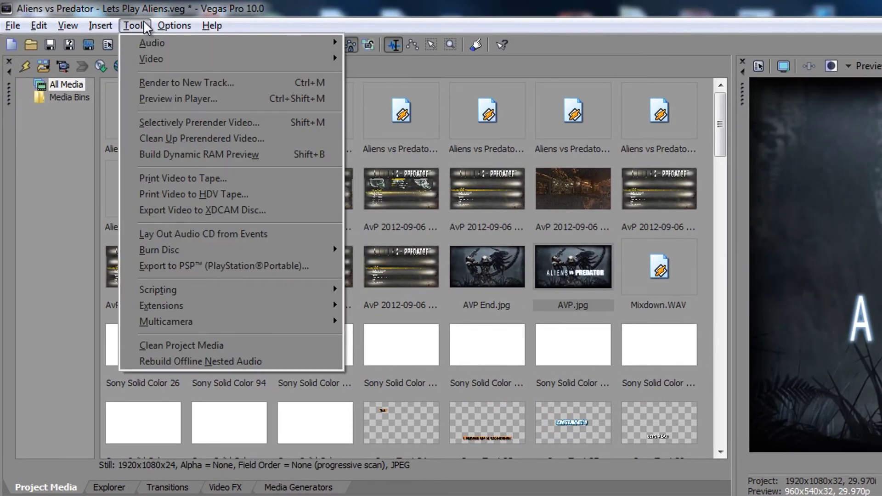
pyautogui.moveTo(177, 26)
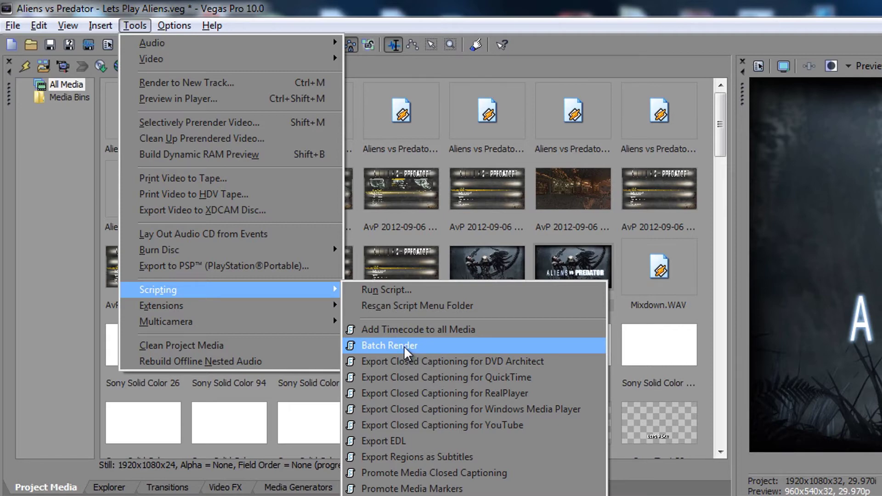
pyautogui.click(405, 347)
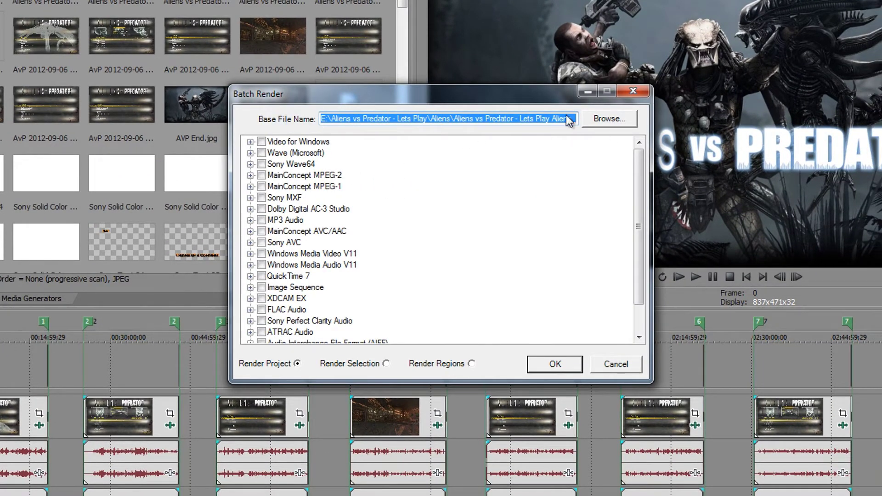
pyautogui.click(621, 121)
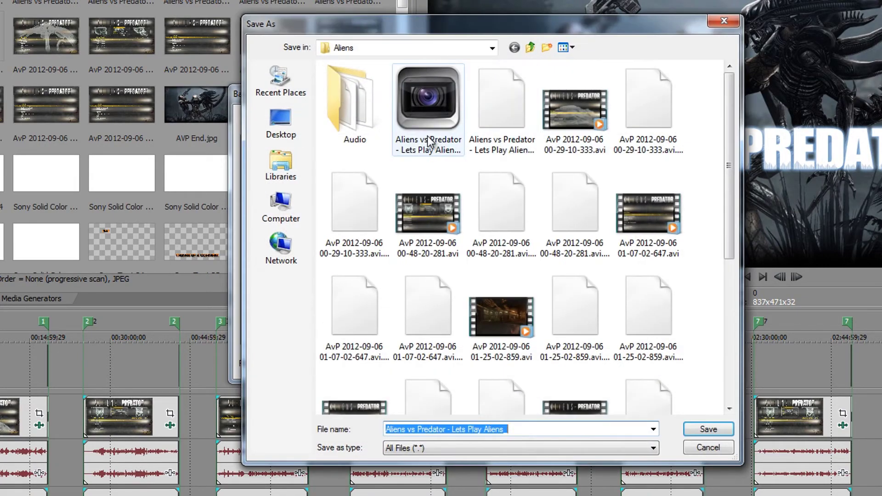
# Navigate to Fraps (D:) > Rendered Videos and save it as the batch render output folder.
pyautogui.click(531, 48)
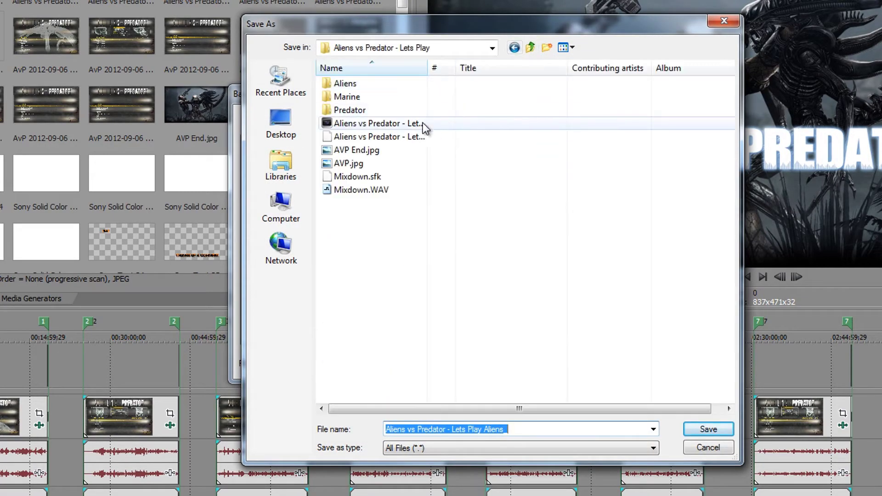
pyautogui.click(530, 47)
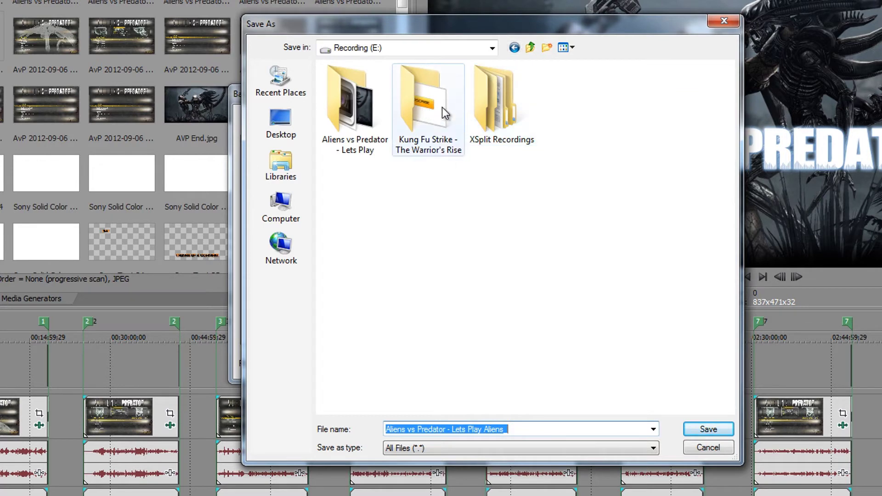
pyautogui.click(529, 48)
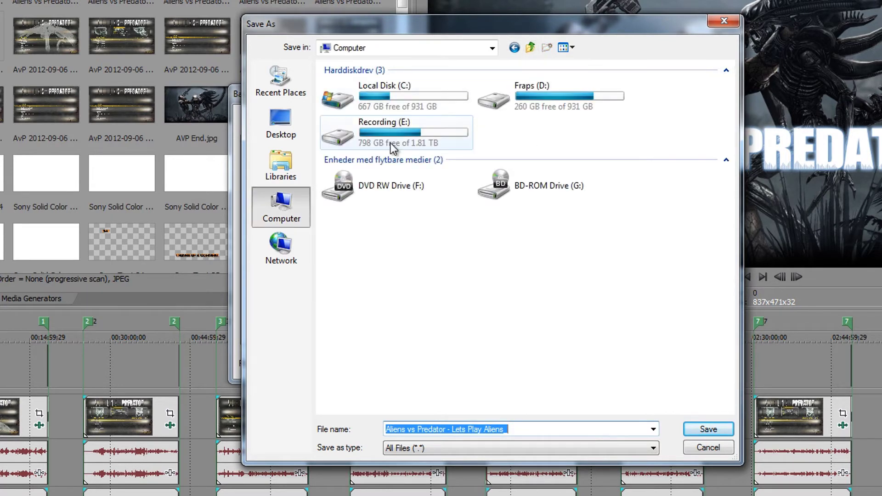
pyautogui.doubleClick(566, 92)
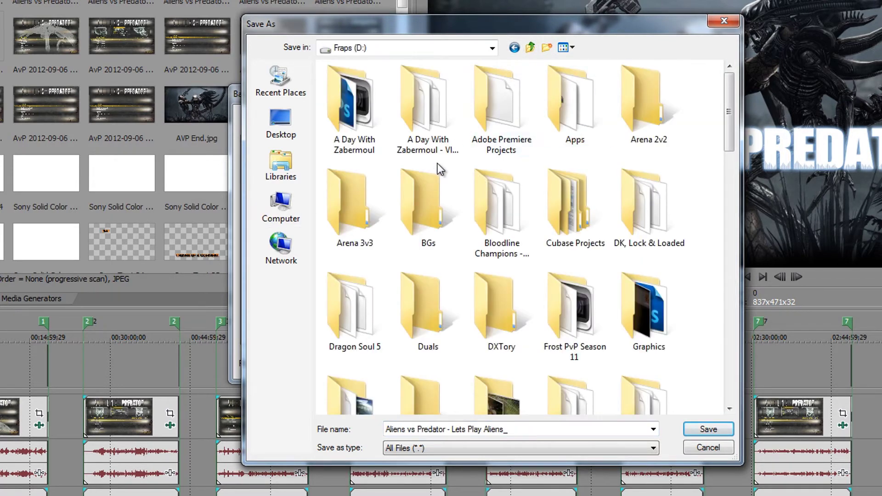
pyautogui.click(429, 198)
pyautogui.press('r')
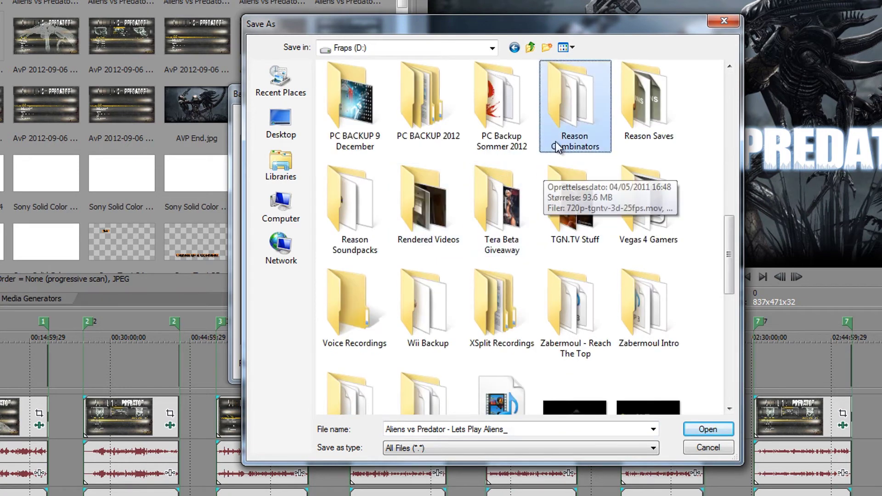
pyautogui.doubleClick(434, 218)
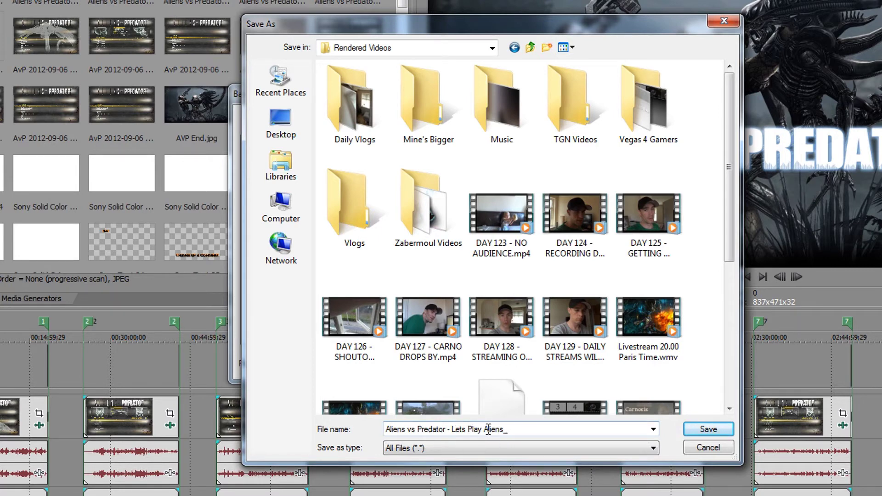
pyautogui.click(709, 429)
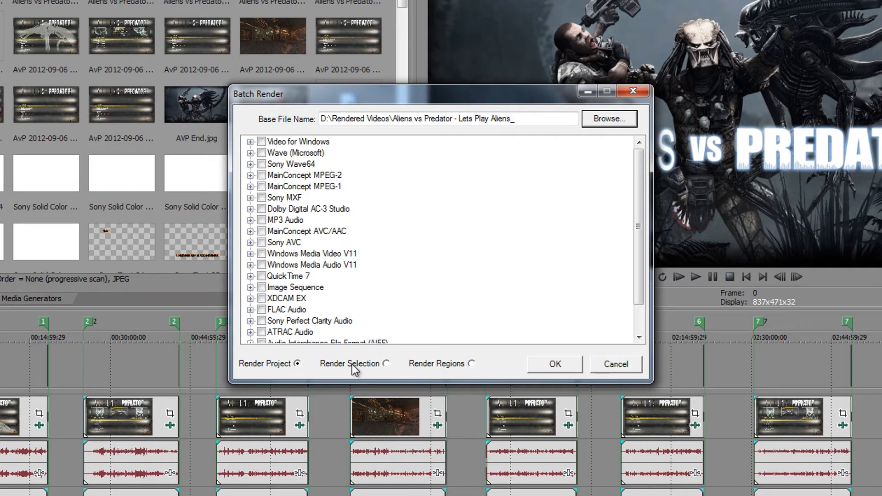
# Choose Render Regions and expand the Windows Media Video V11 template list.
pyautogui.click(471, 364)
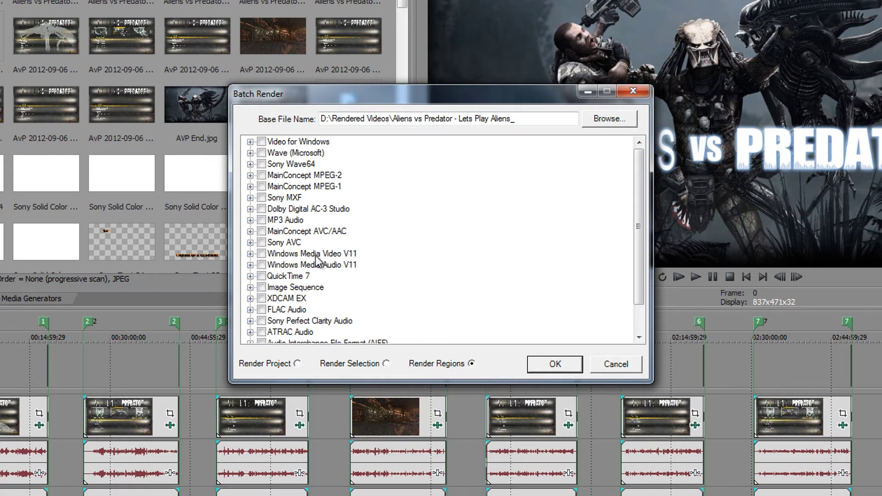
pyautogui.click(250, 254)
# Scroll the Batch Render format list to show the Windows Media Video V11 templates, including 'Youtube 720p 6M'.
pyautogui.scroll(-2, 342, 269)
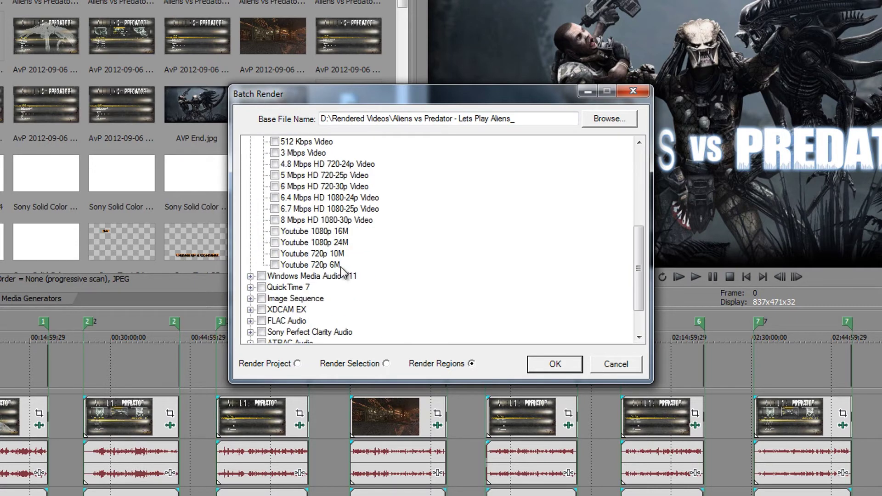